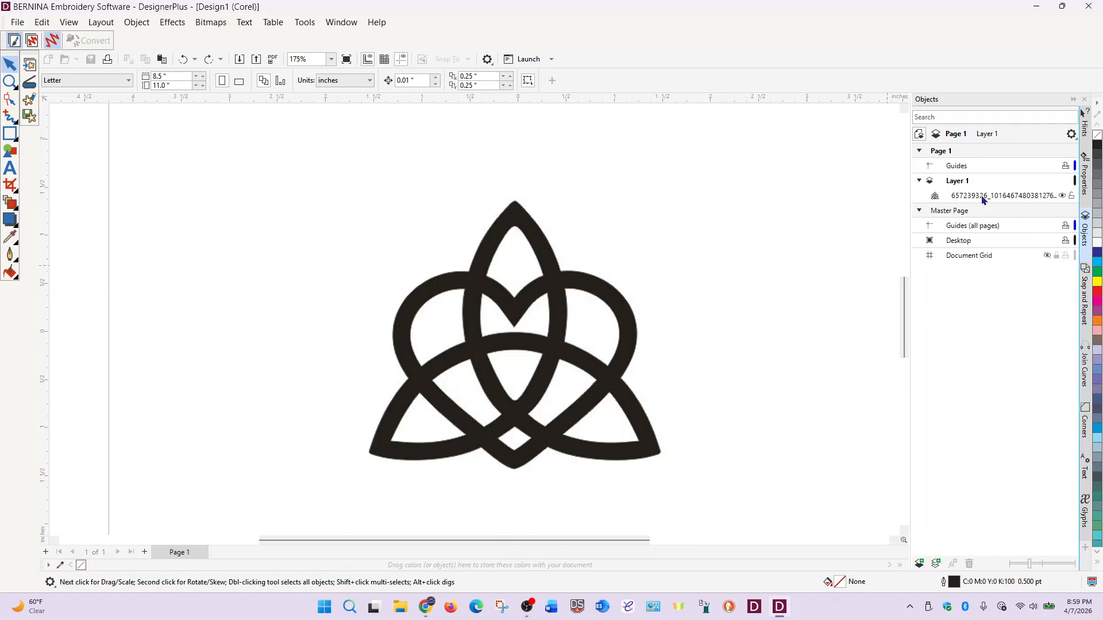
Try a Quick Trace of the Celtic knot bitmap and expand the resulting group of curves
left_click(983, 199)
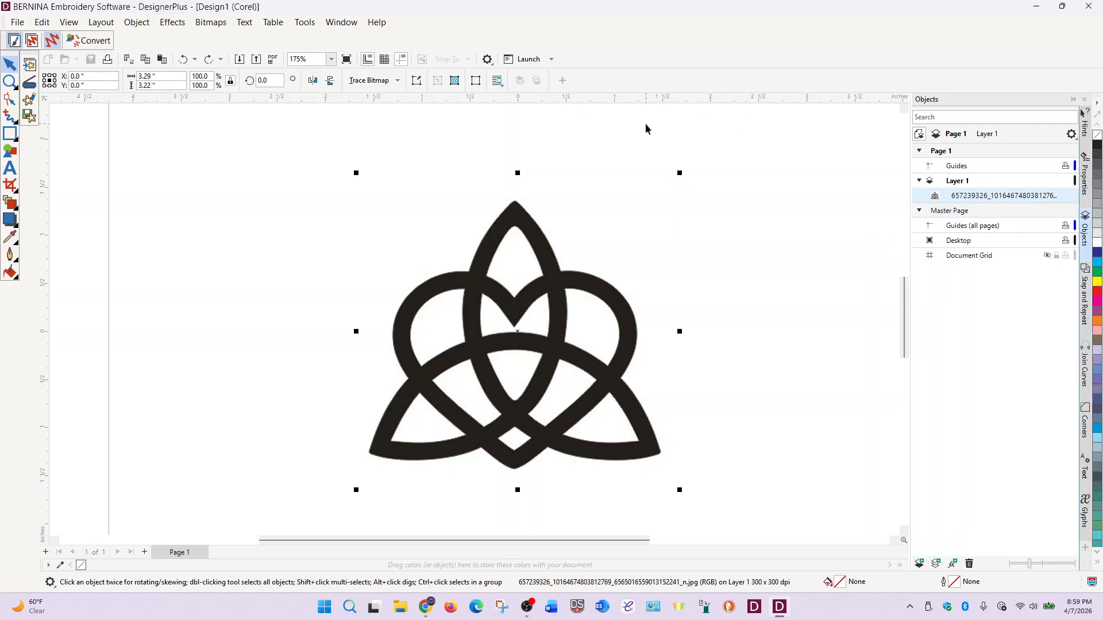
left_click(398, 81)
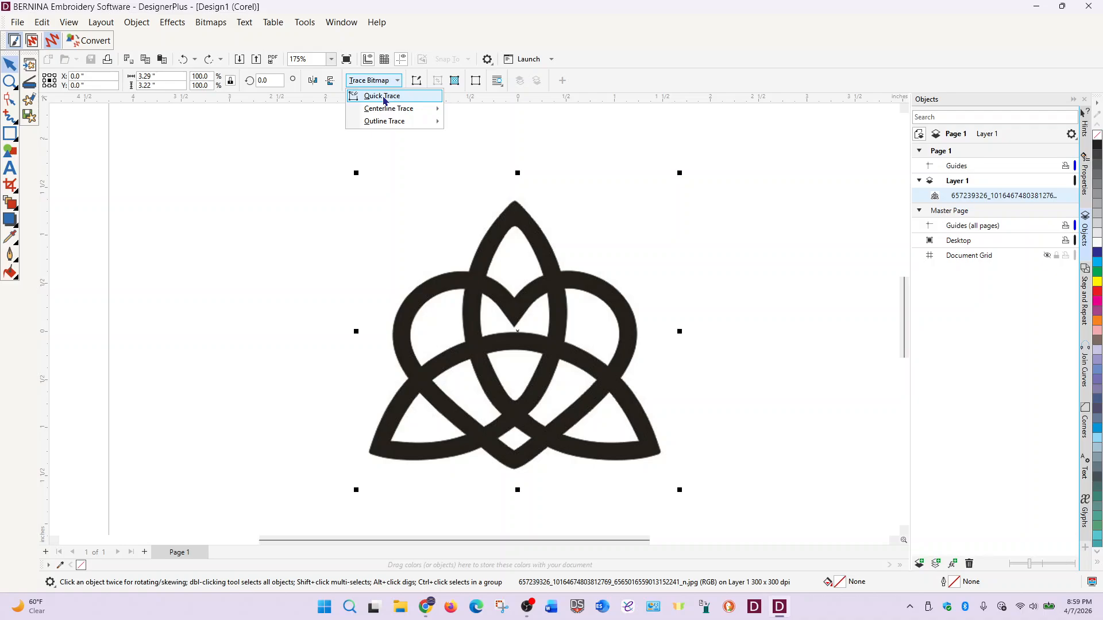
left_click(384, 97)
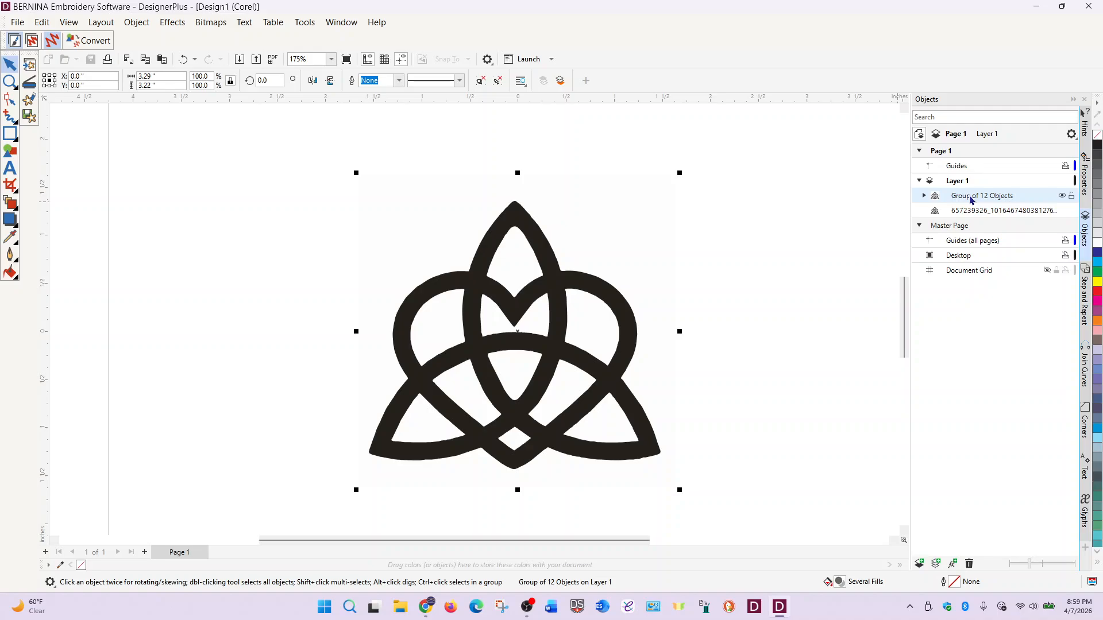
left_click(925, 196)
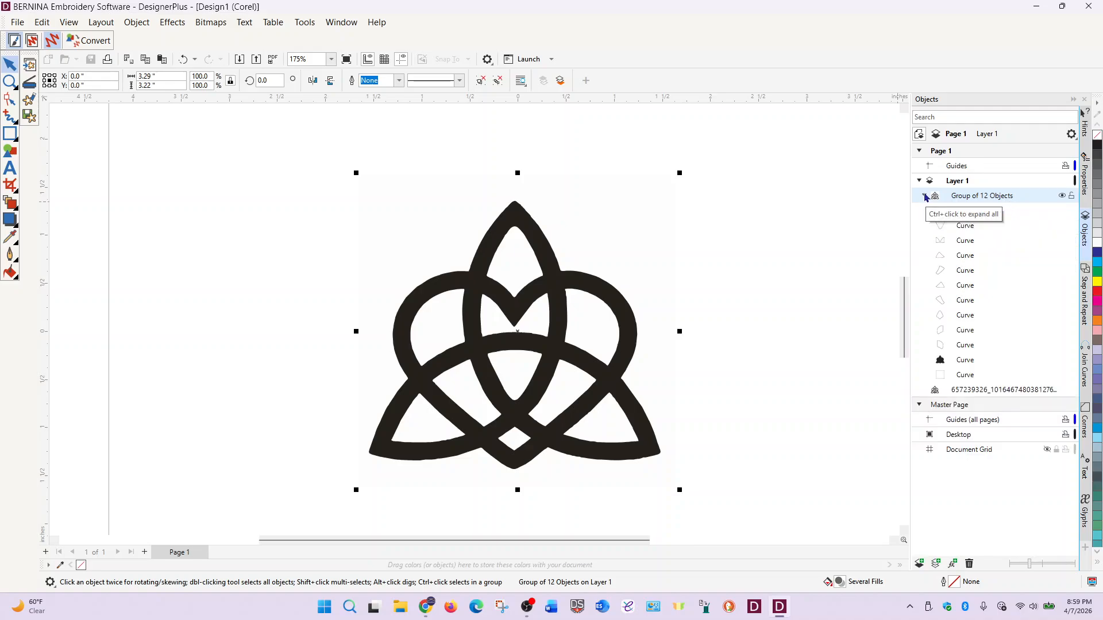
Try converting the traced group to embroidery, and undo both the conversion and the trace
left_click(95, 44)
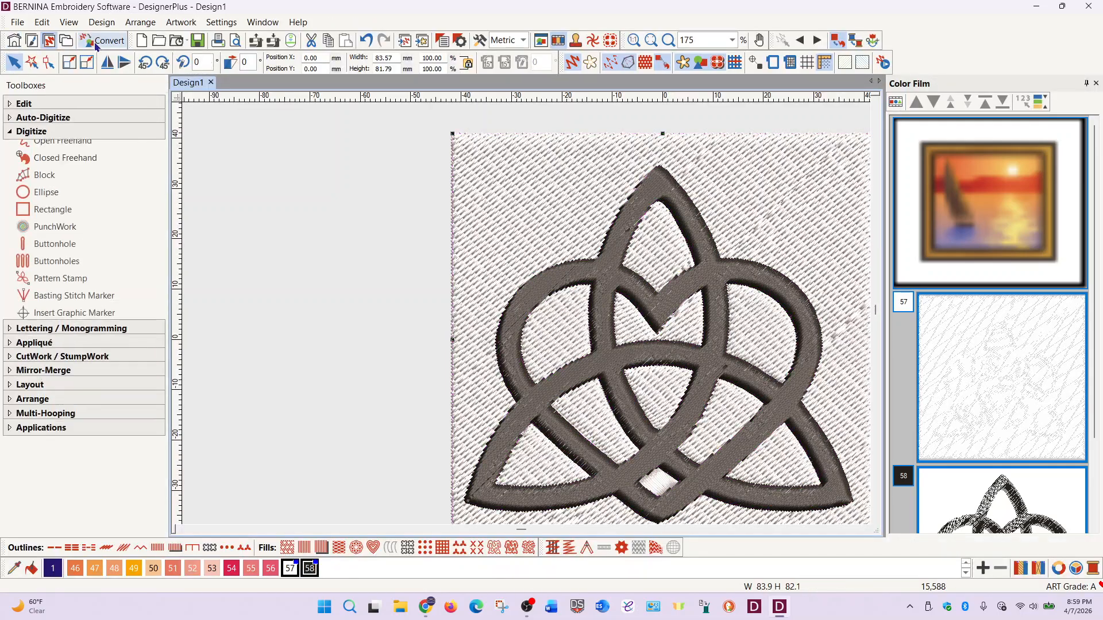
left_click(1033, 503)
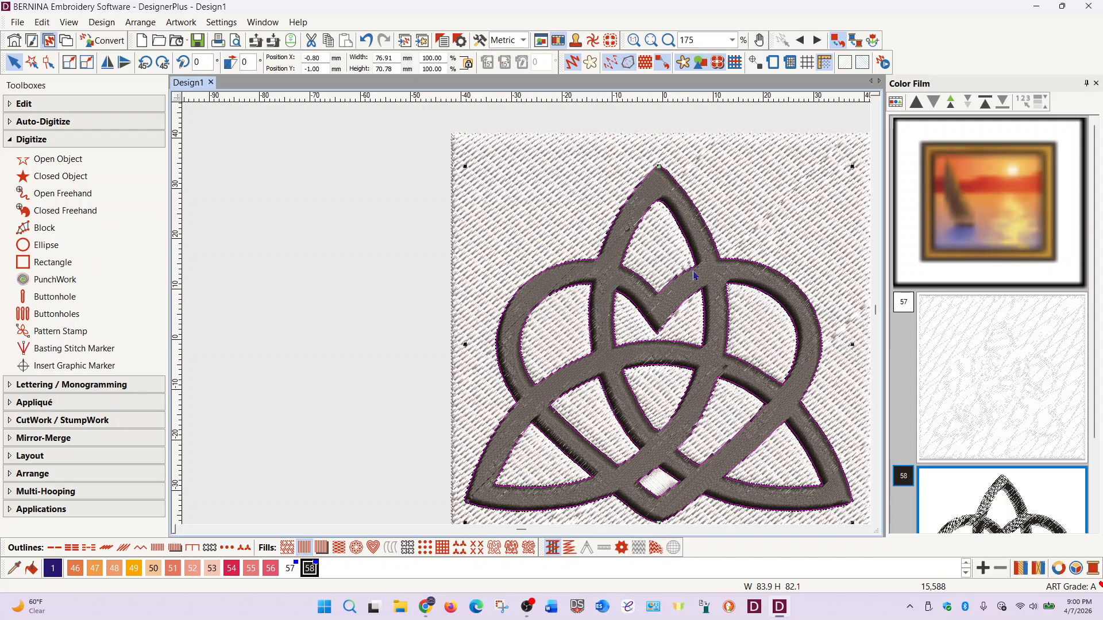
left_click(367, 40)
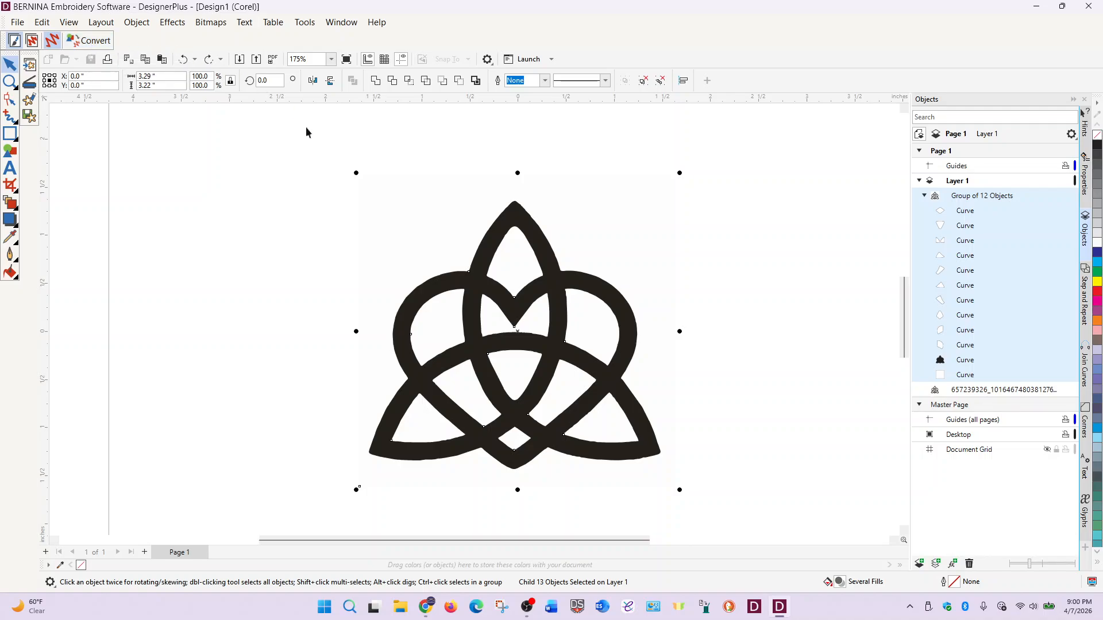
left_click(185, 59)
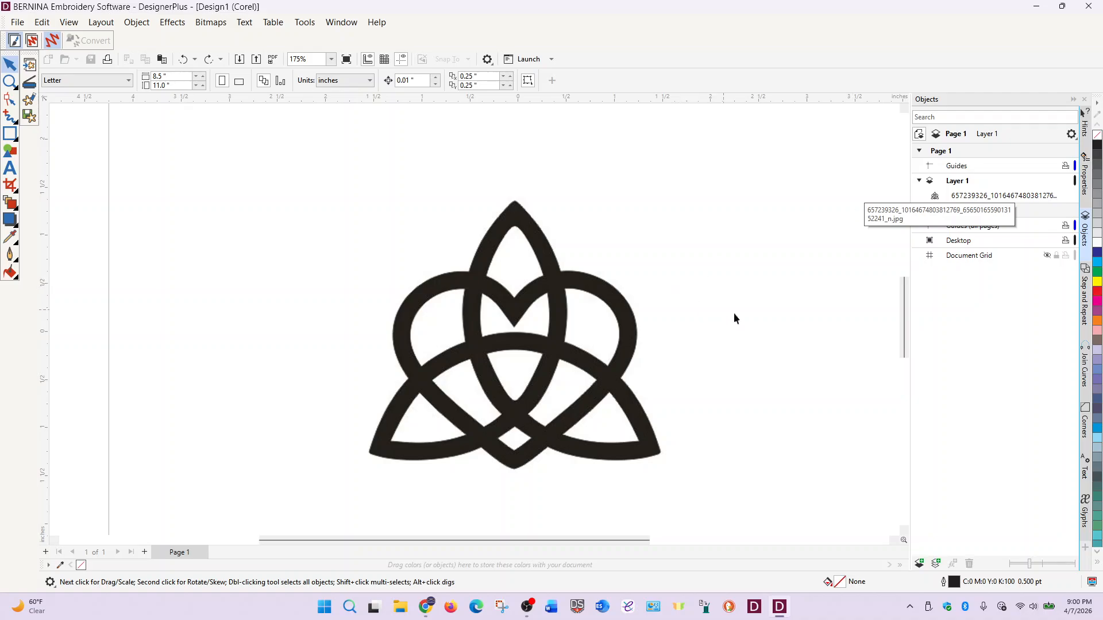
Convert the original knot bitmap directly to embroidery and delete the white fill stitching in color 58
left_click(634, 351)
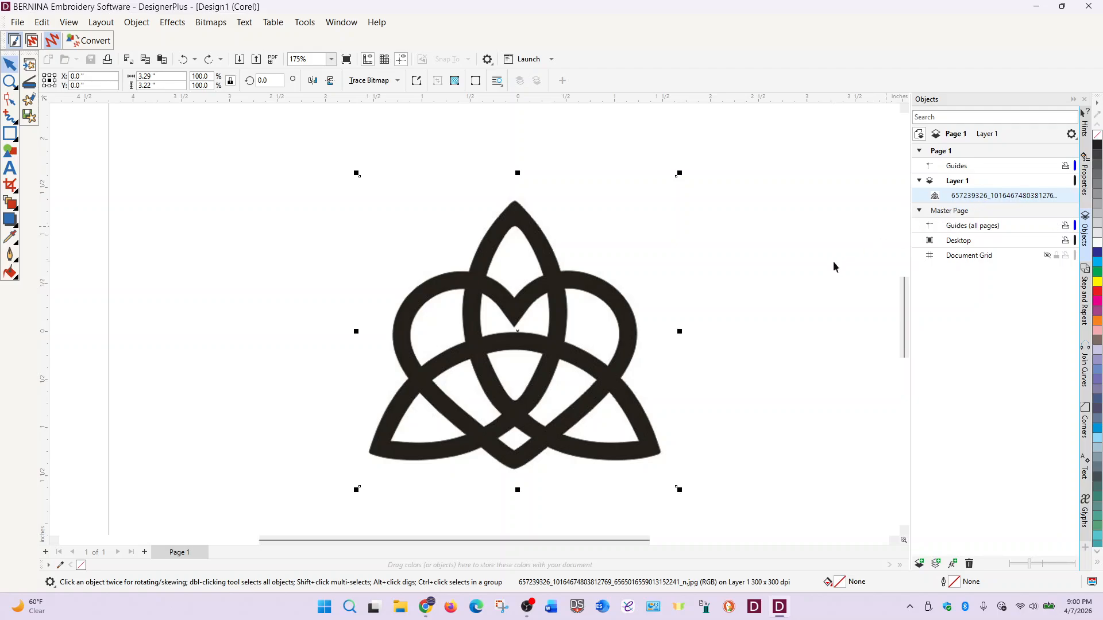
left_click(99, 45)
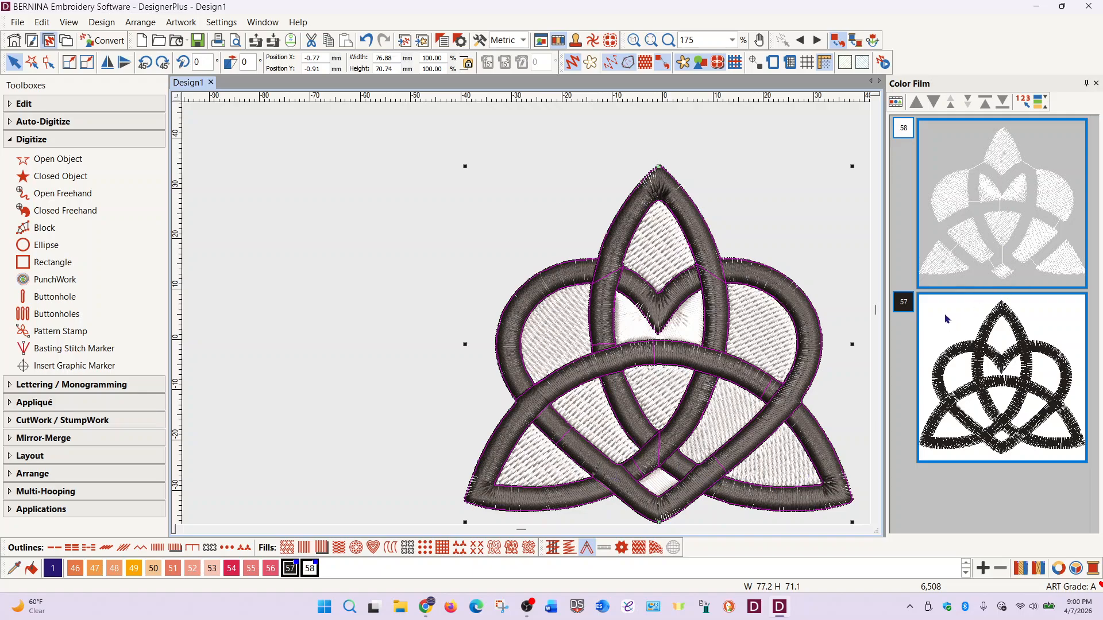
left_click(983, 207)
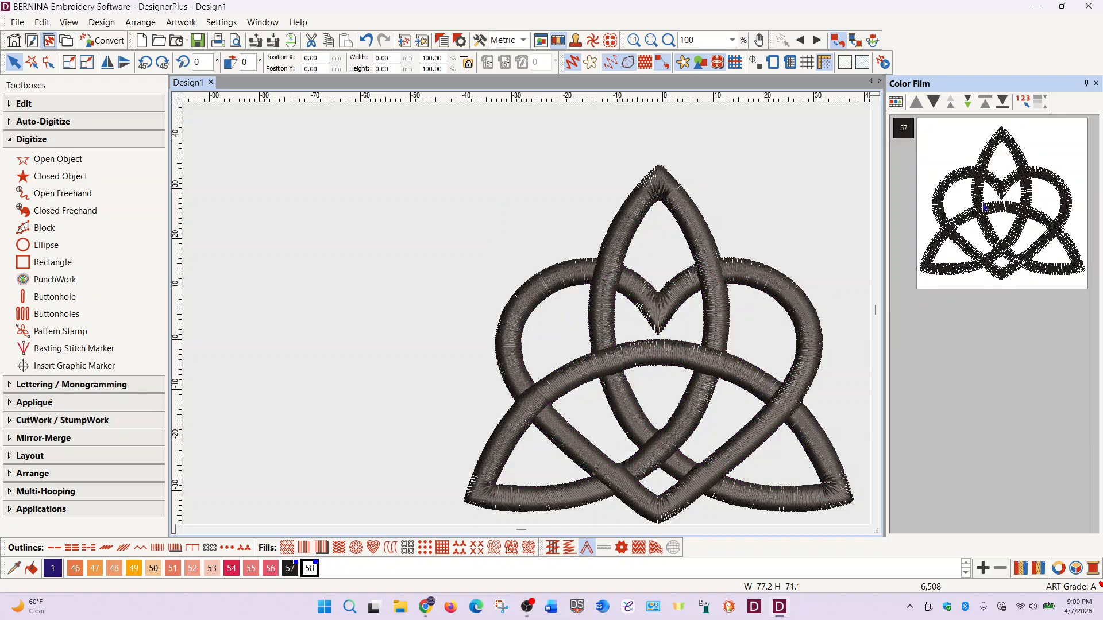
key("Delete")
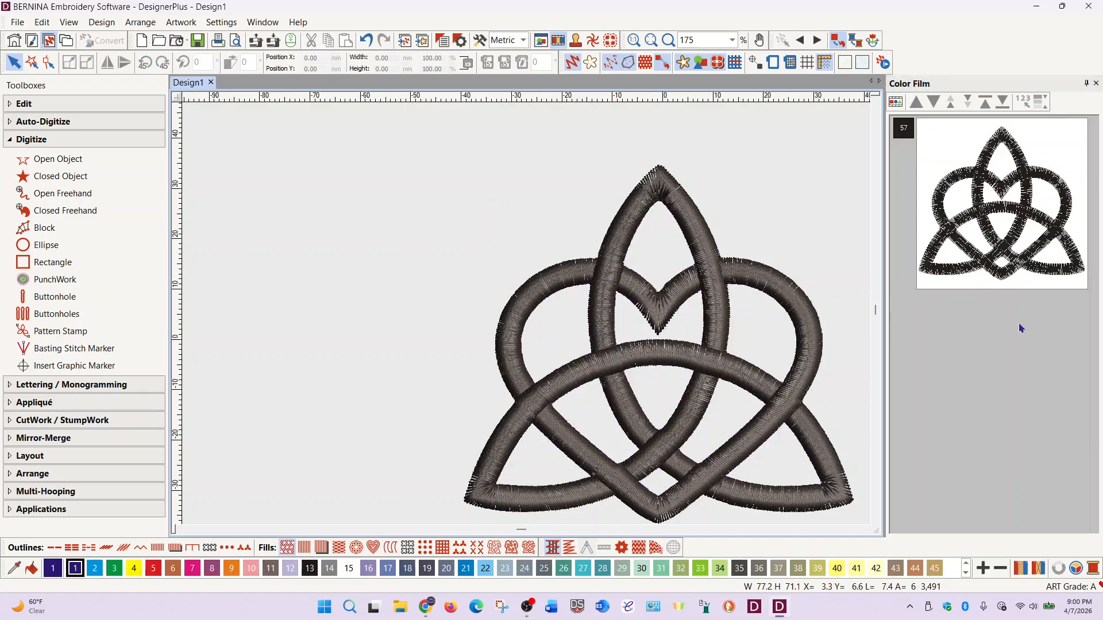
Recolor the black knot stitching to color 51 and break it apart into separate objects
left_click(1016, 279)
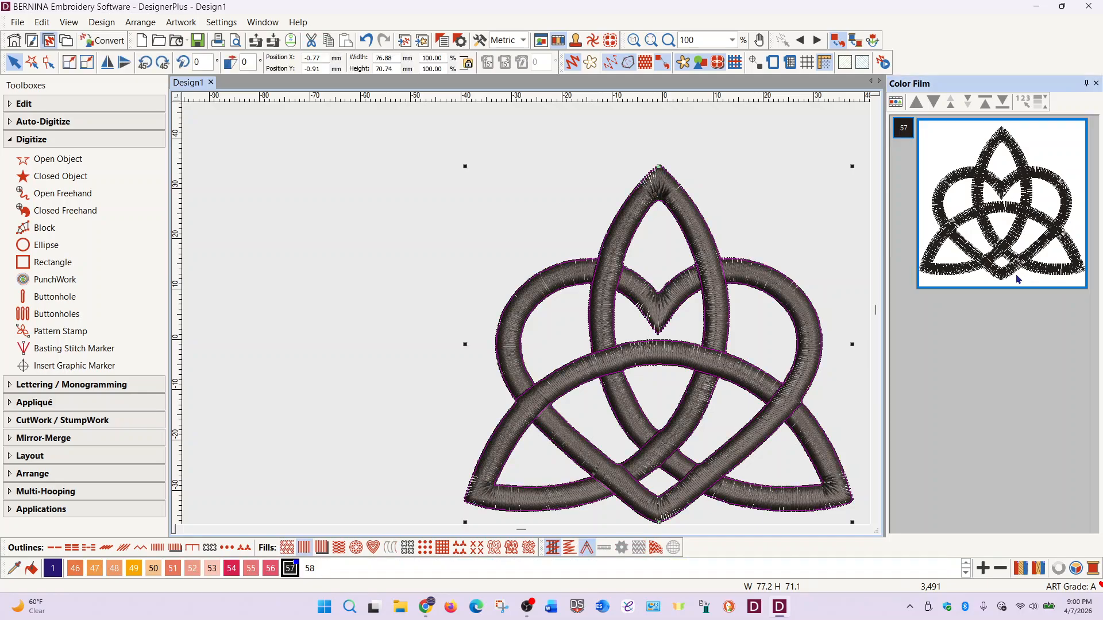
left_click(171, 568)
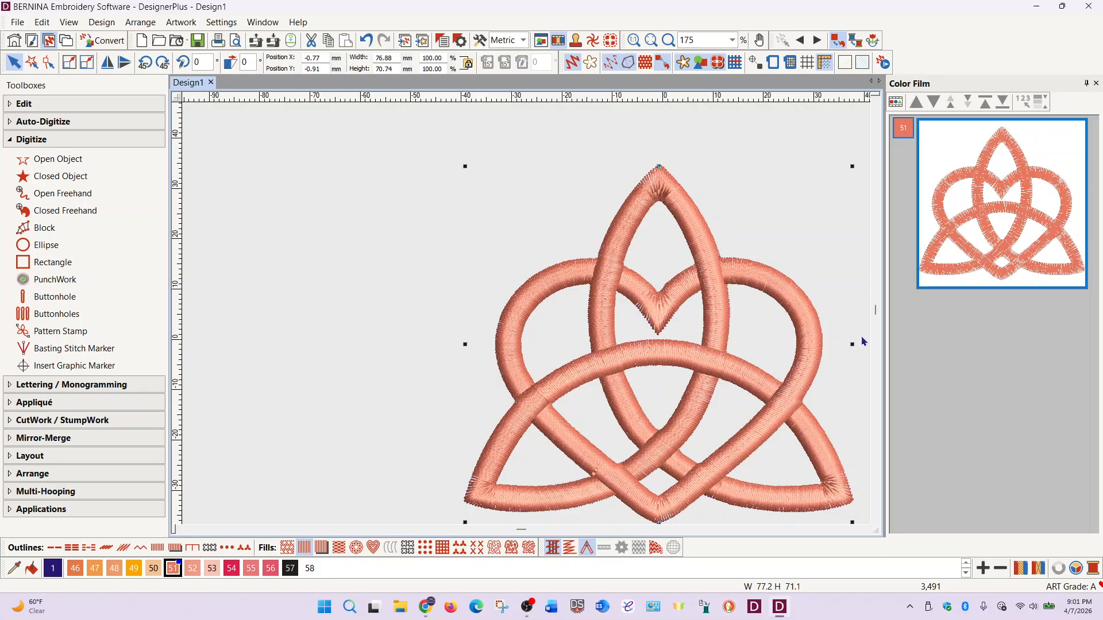
left_click(30, 104)
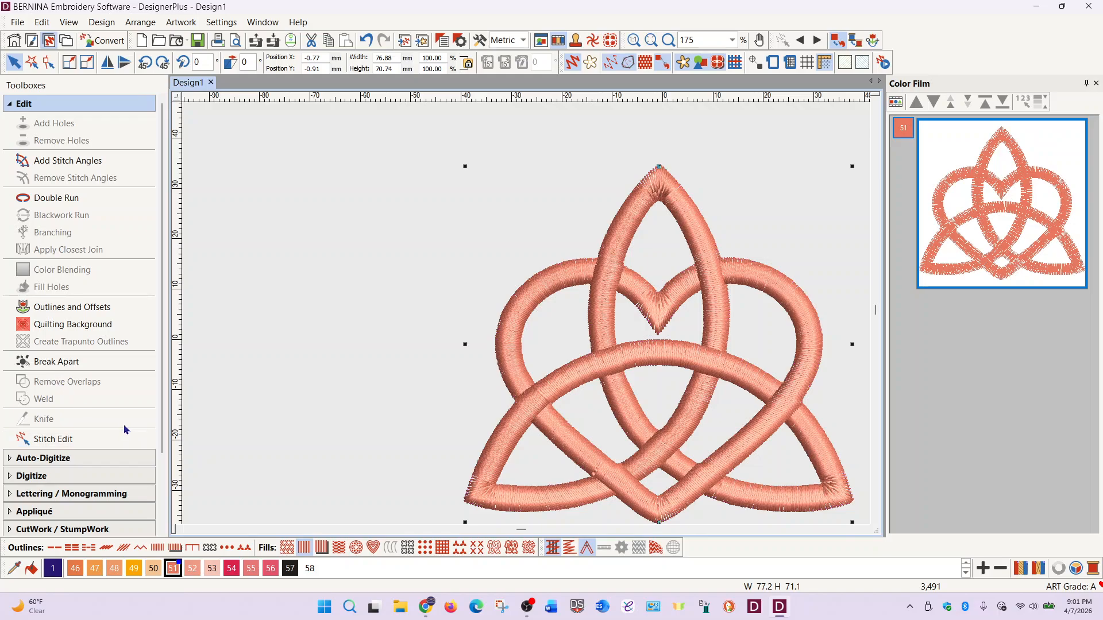
left_click(1038, 231)
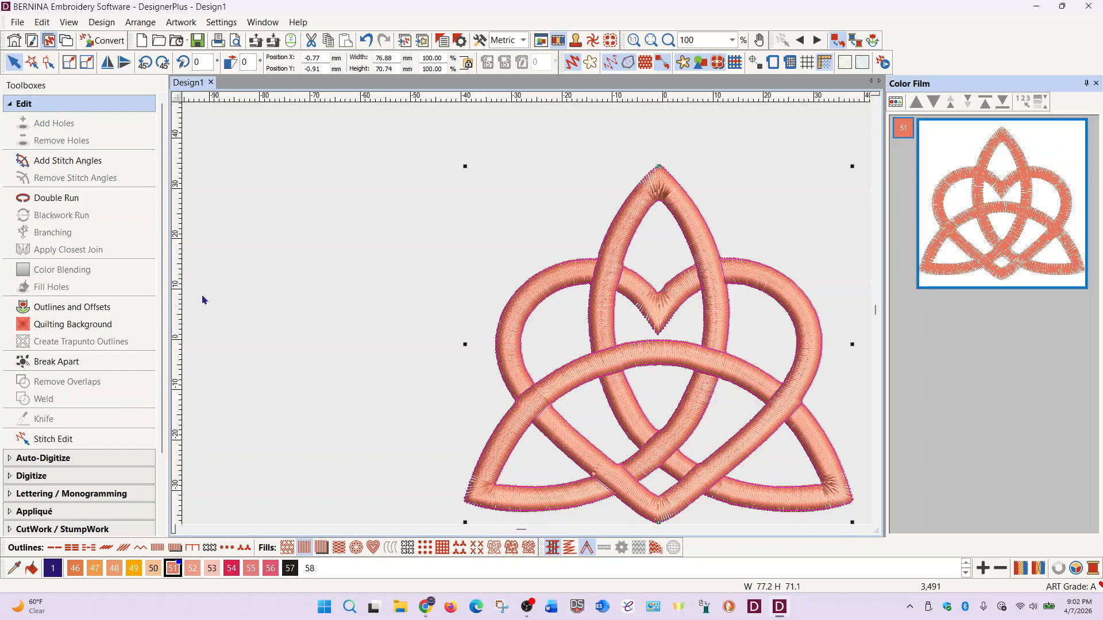
left_click(52, 370)
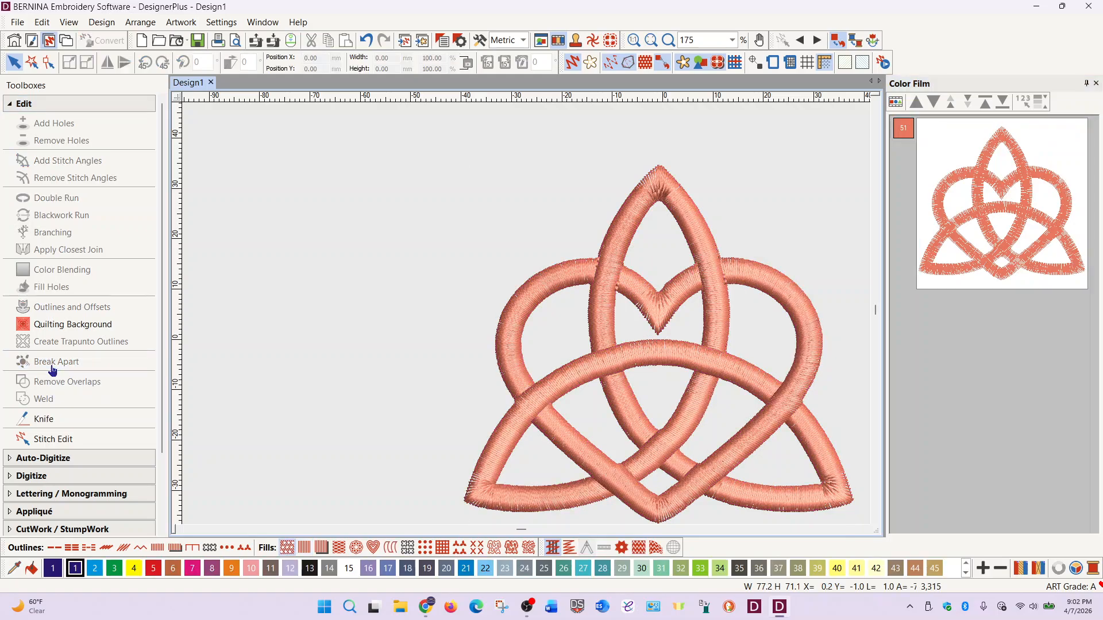
List the broken-apart objects individually, inspect the reshape points of the curved satin segment below the central arch, and leave that segment selected
left_click(894, 104)
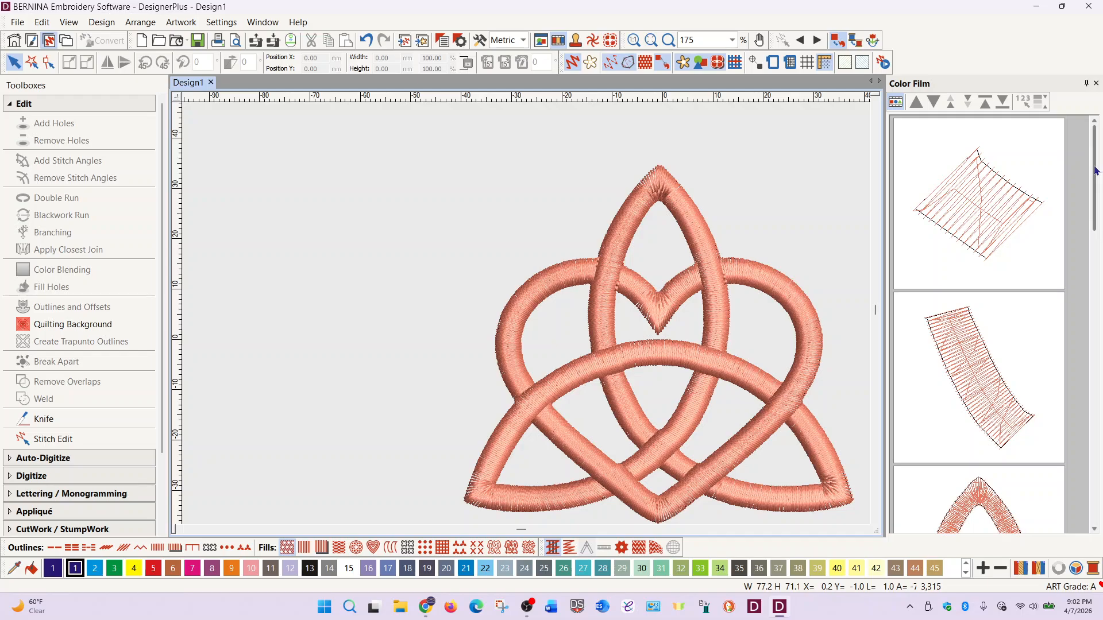
left_click_drag(1095, 170, 1095, 356)
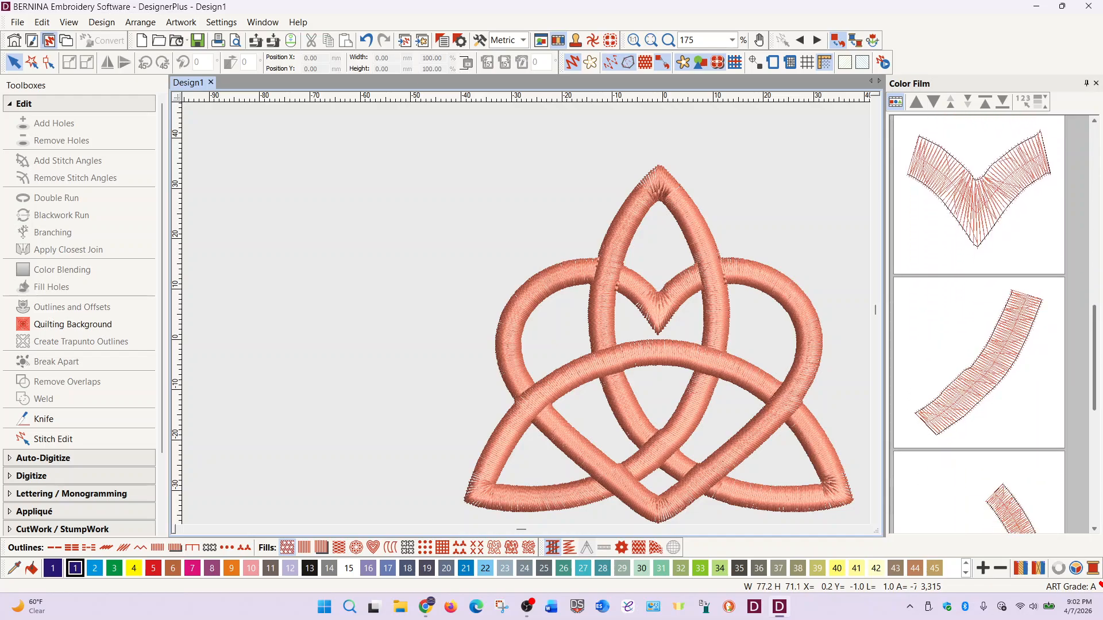
left_click(1032, 343)
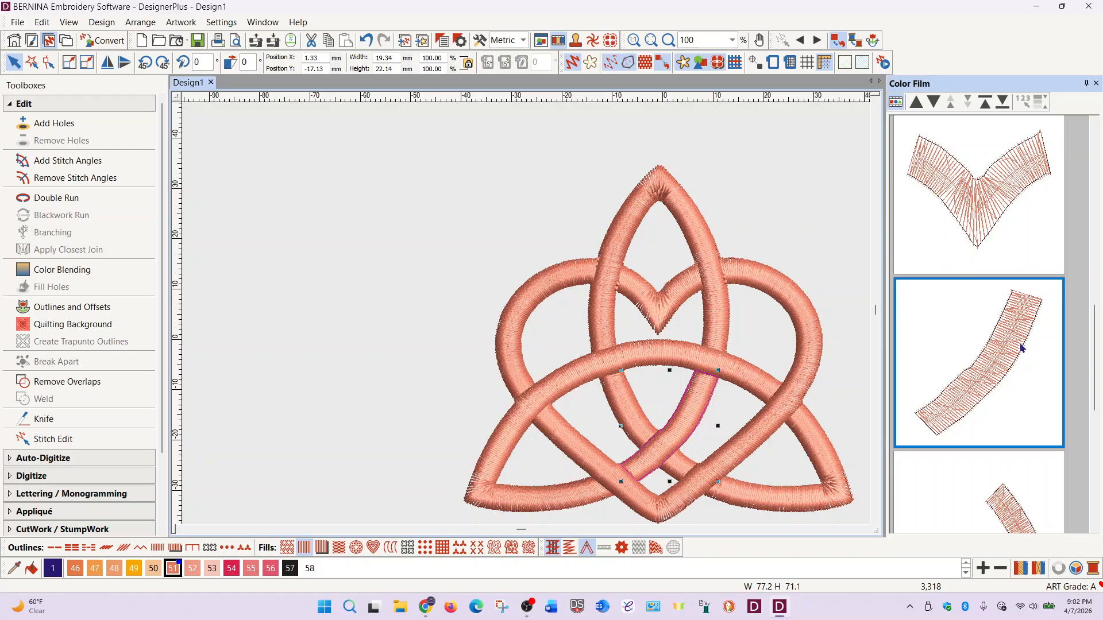
key("h")
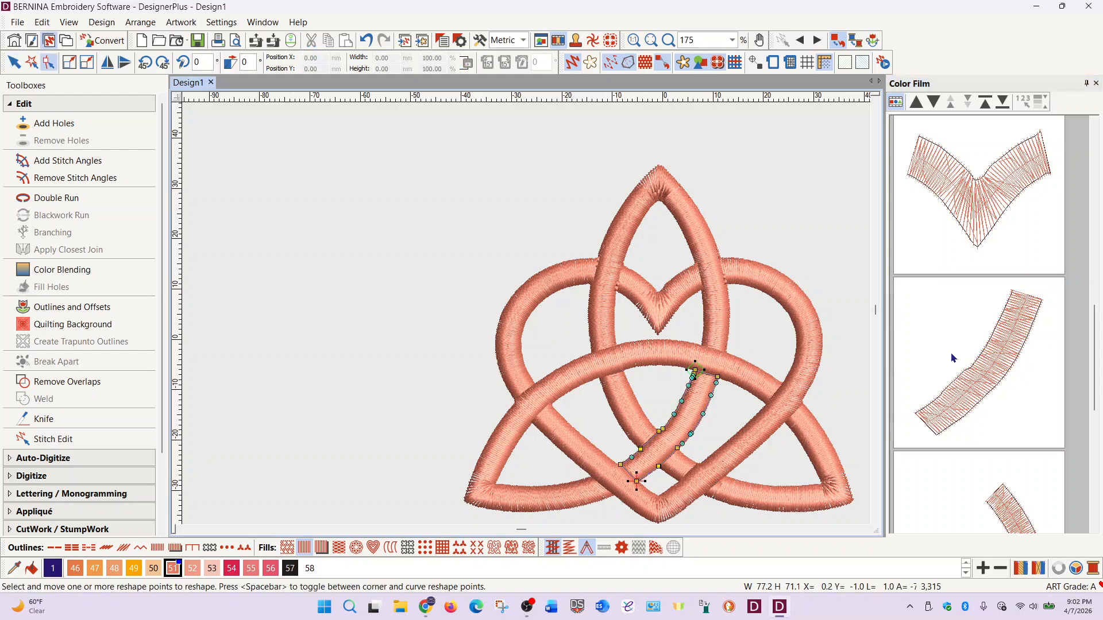
left_click_drag(613, 429, 677, 456)
left_click(992, 384)
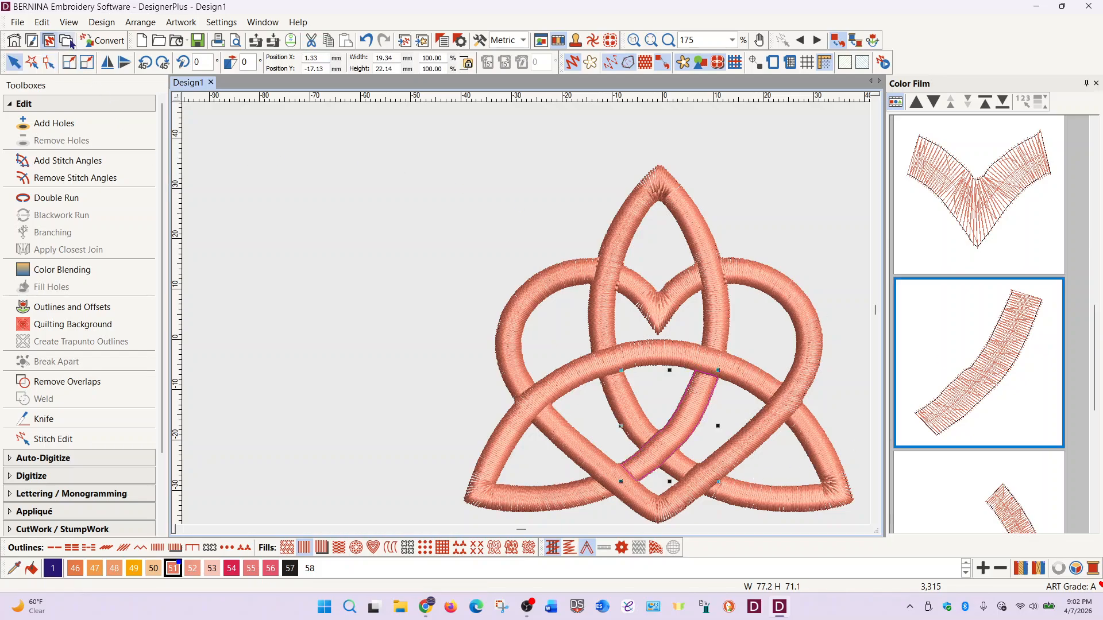
Smooth the selected segment's curves with a precision of 0.1 mm and show its reshape points
left_click(47, 23)
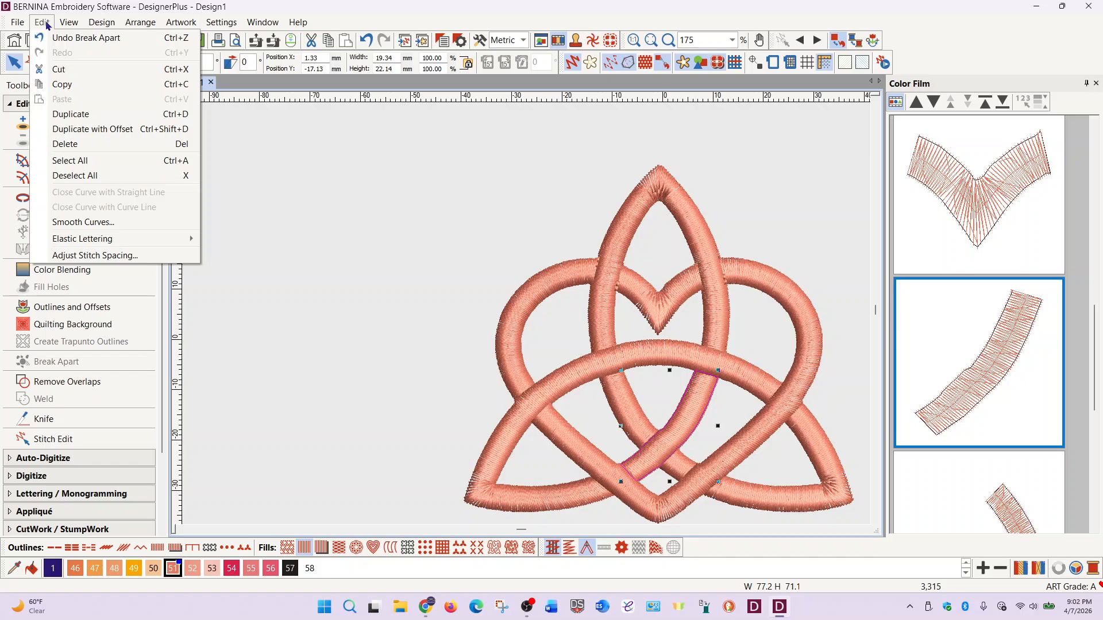
left_click(93, 228)
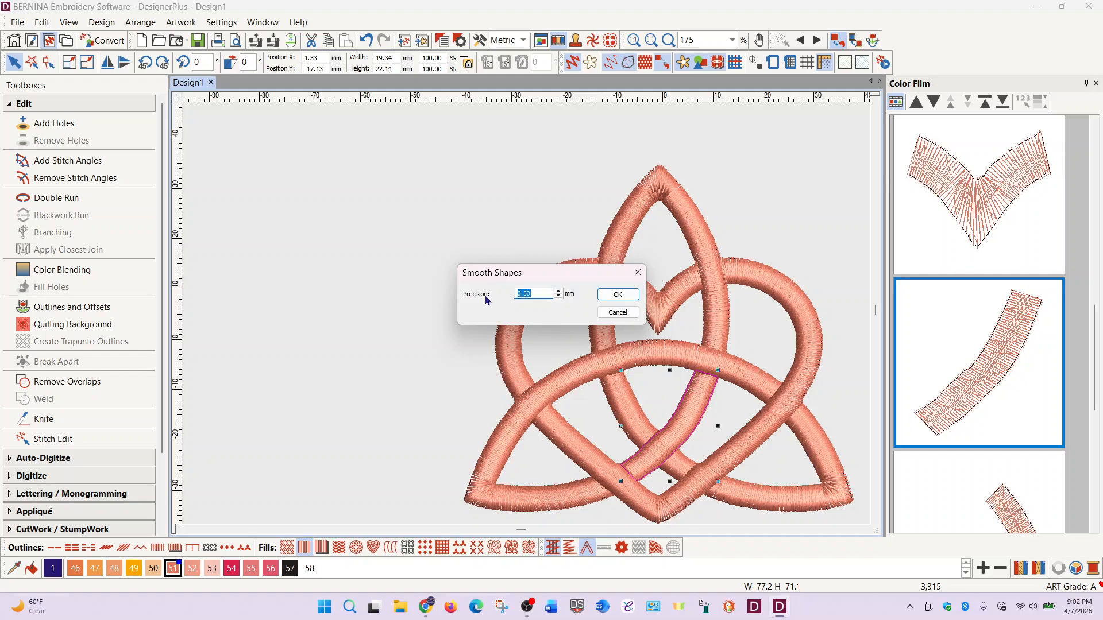
type(".1")
left_click(626, 297)
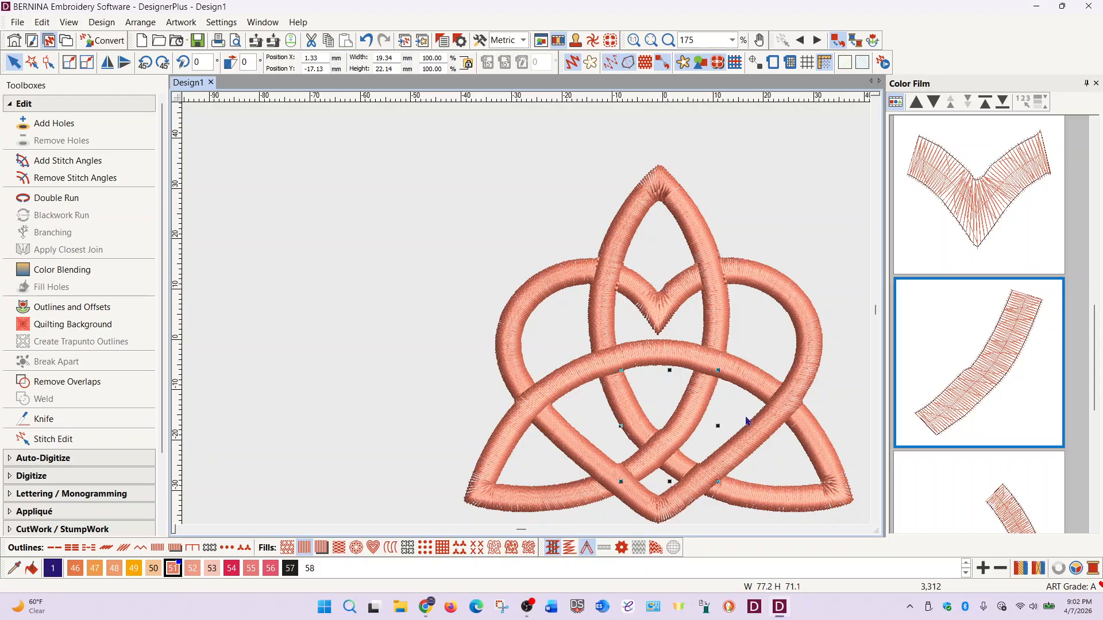
key("h")
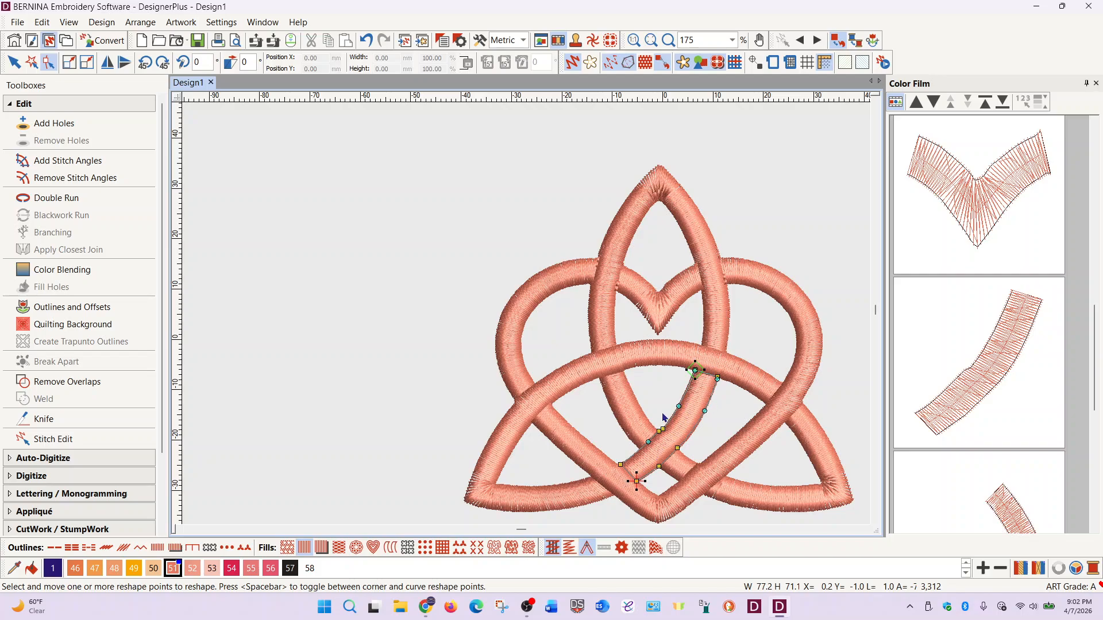
left_click(645, 417)
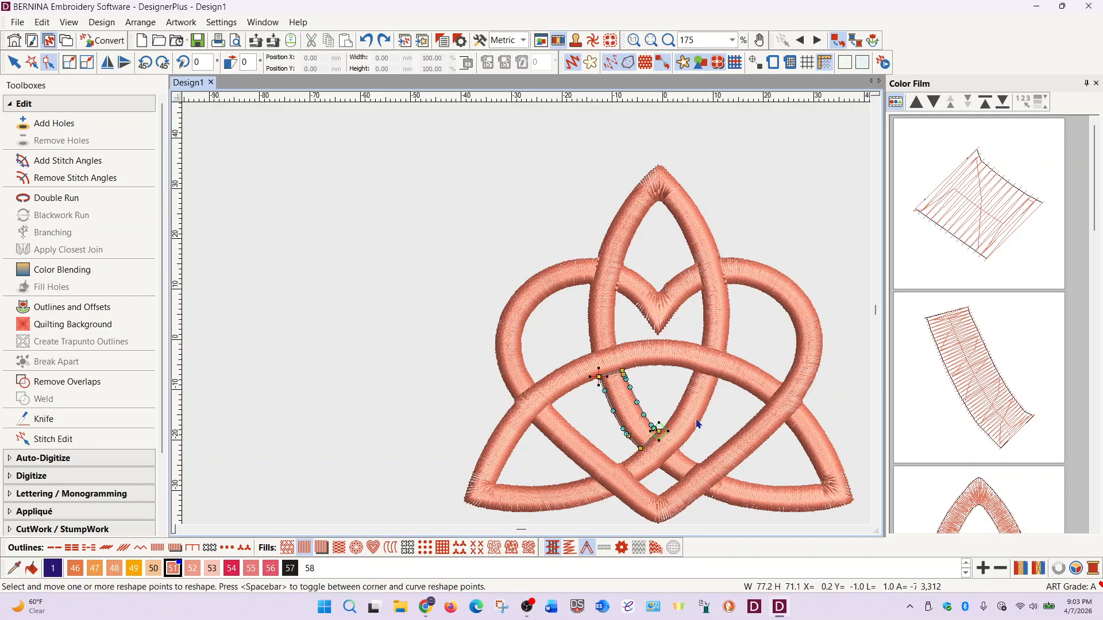
key("Escape")
double_click(699, 425)
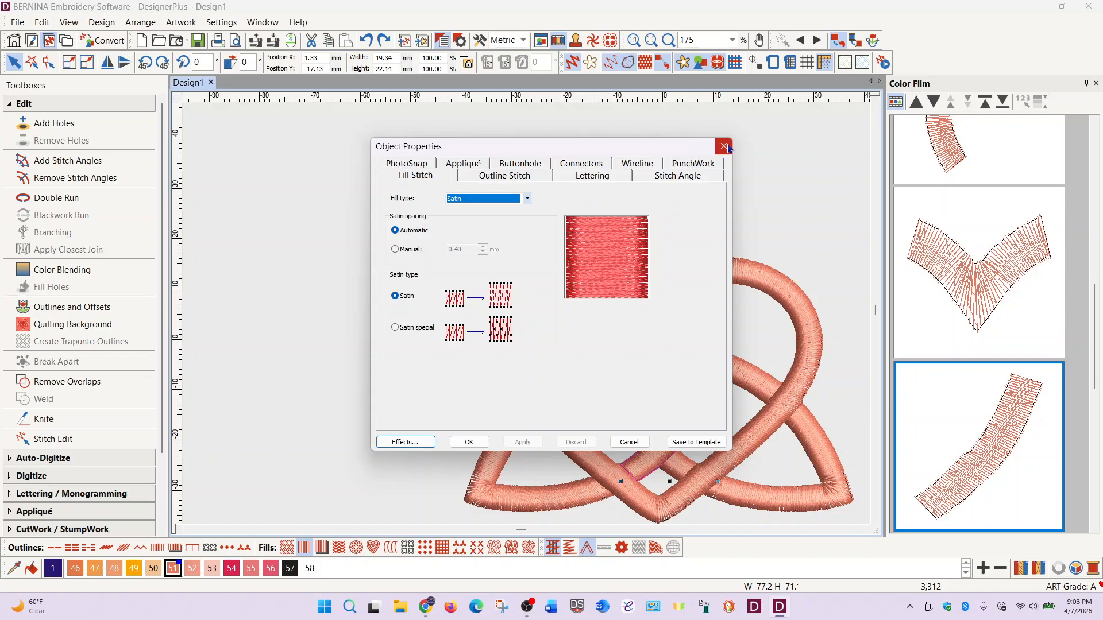
left_click(725, 147)
Reshape the smoothed segment by deleting the extra point on its inner edge and changing the adjacent corner point to a curve point
key("h")
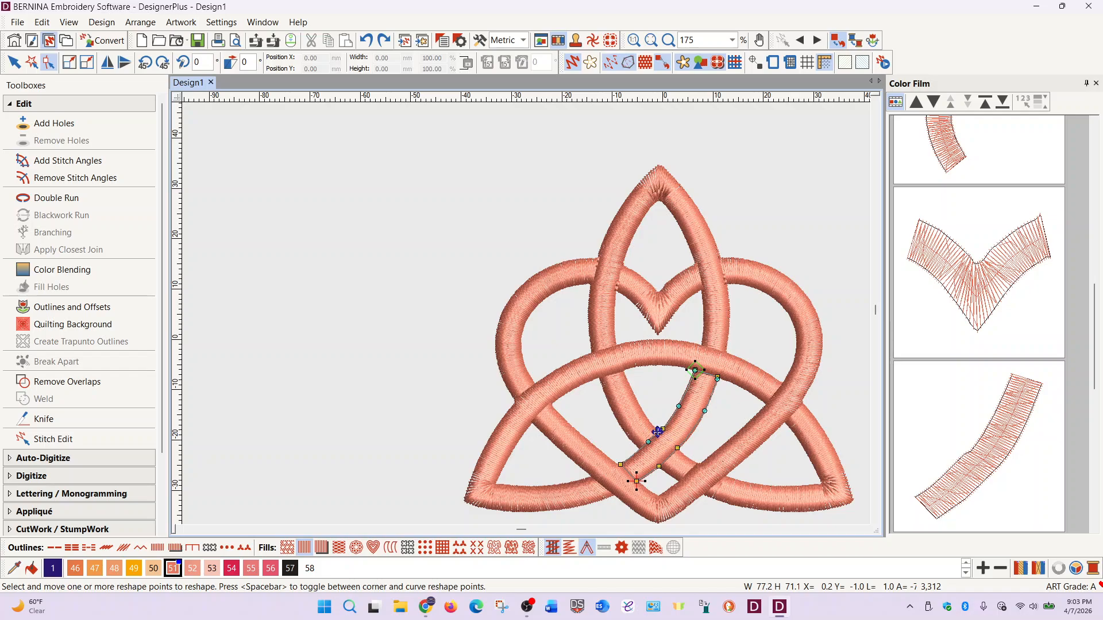
key("Delete")
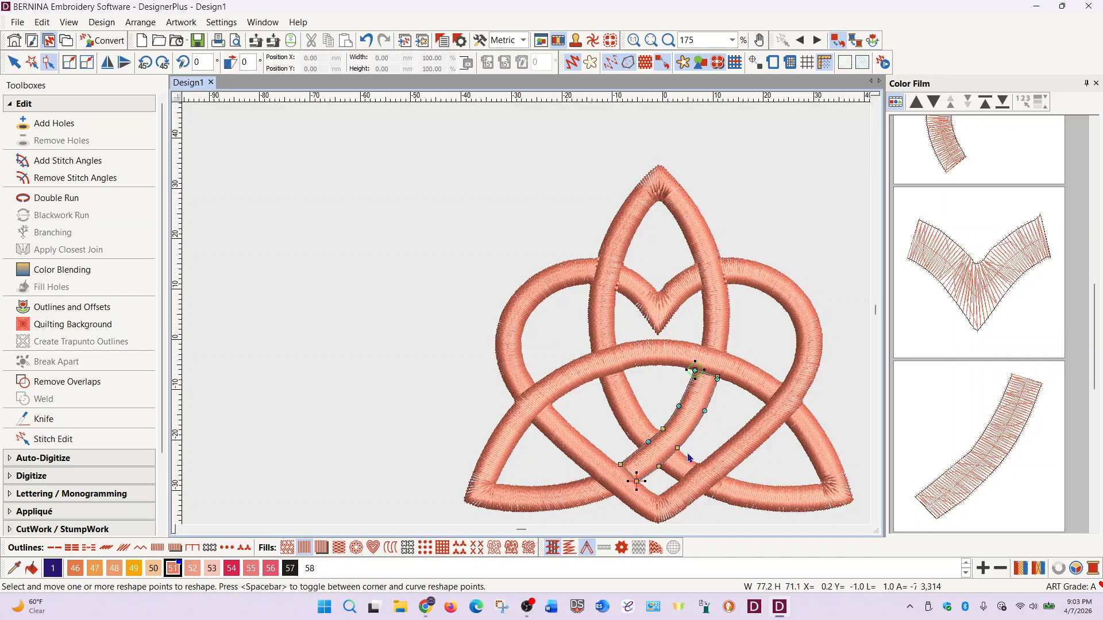
left_click(661, 428)
key("space")
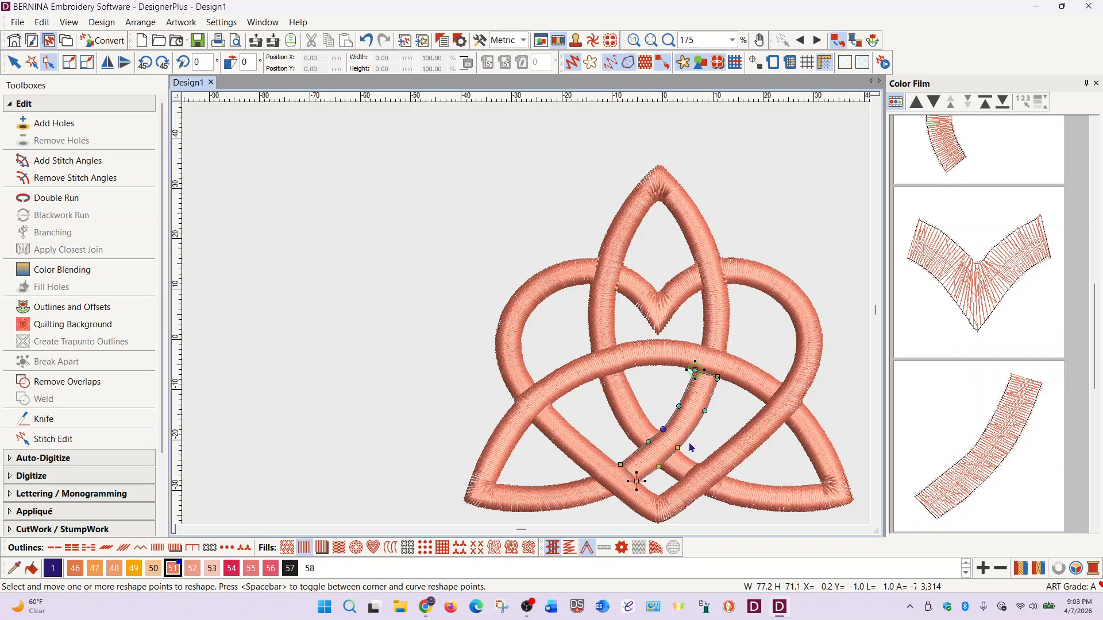
Try changing the corner point on the segment's outer edge to a curve point, restore it to a corner, and finish reshaping
left_click(698, 449)
key("space")
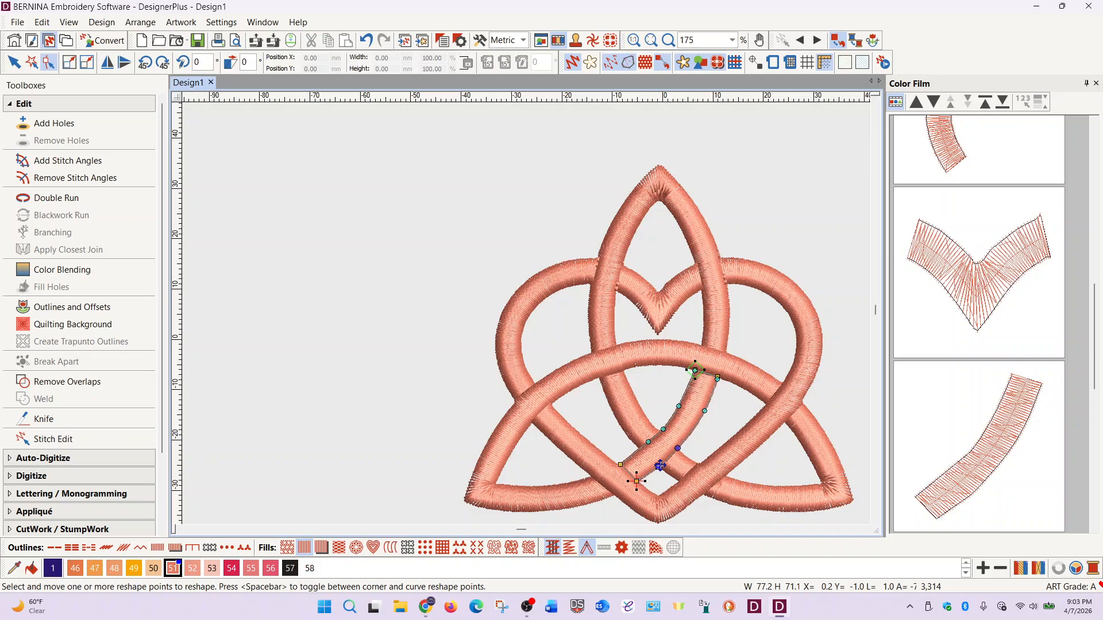
key("space")
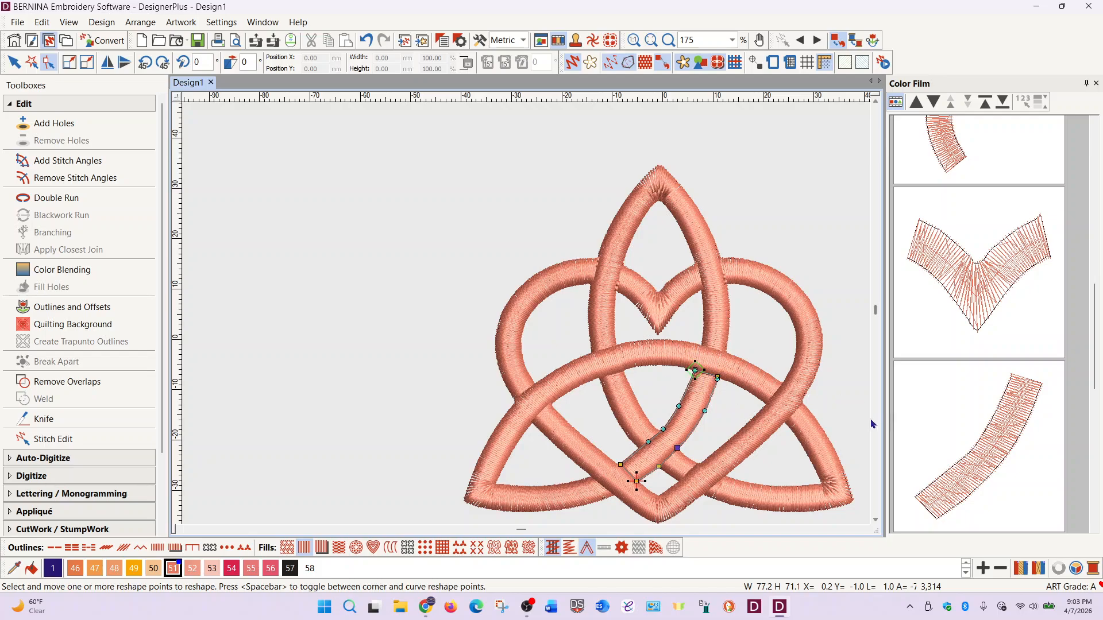
left_click_drag(856, 389, 649, 378)
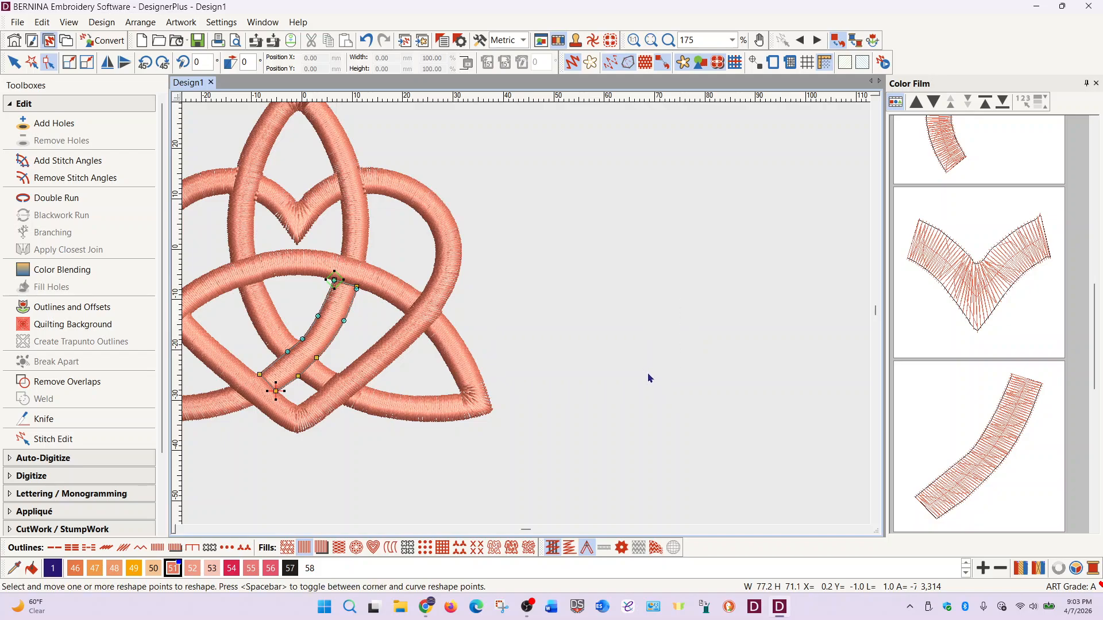
key("Escape")
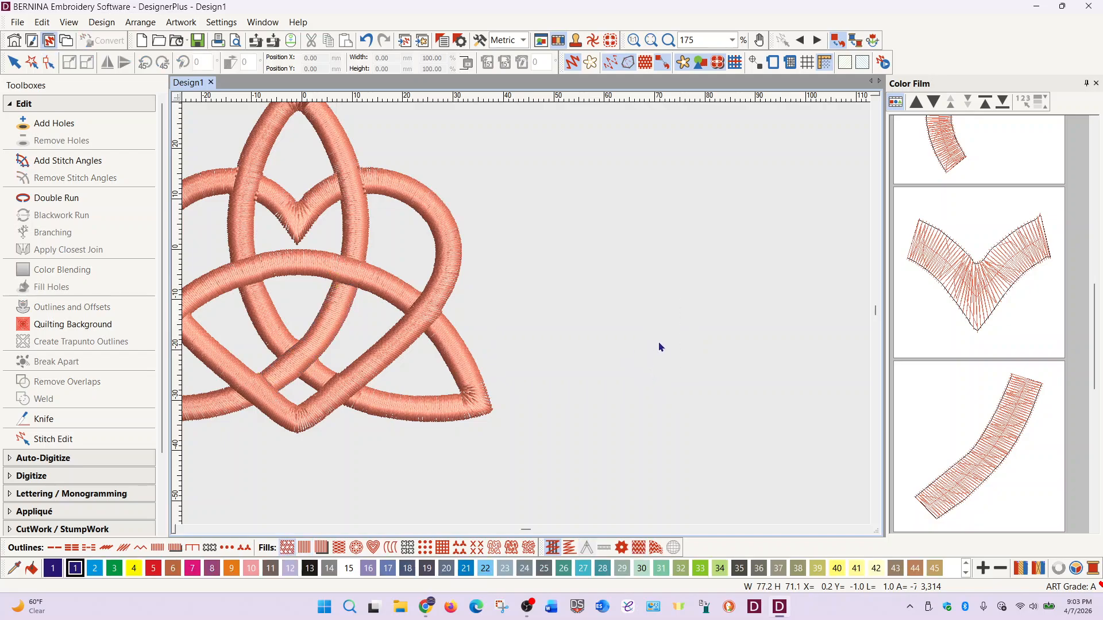
Cut the central arch segment with the Knife, outlining its crossing with the pointed loop's left strand with four knife points
key("0")
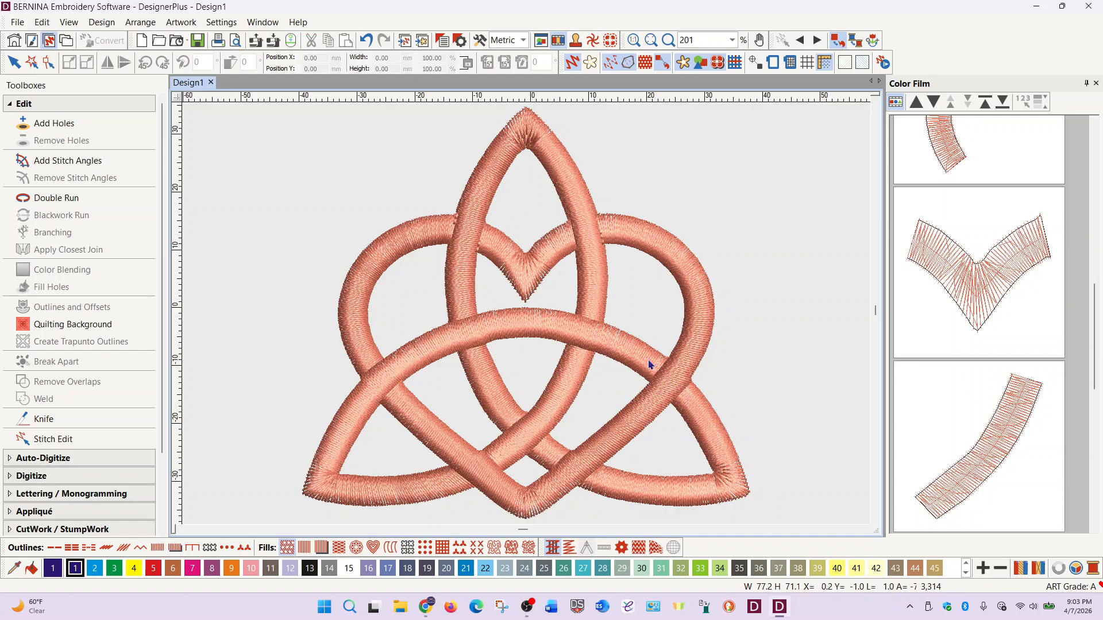
left_click(480, 335)
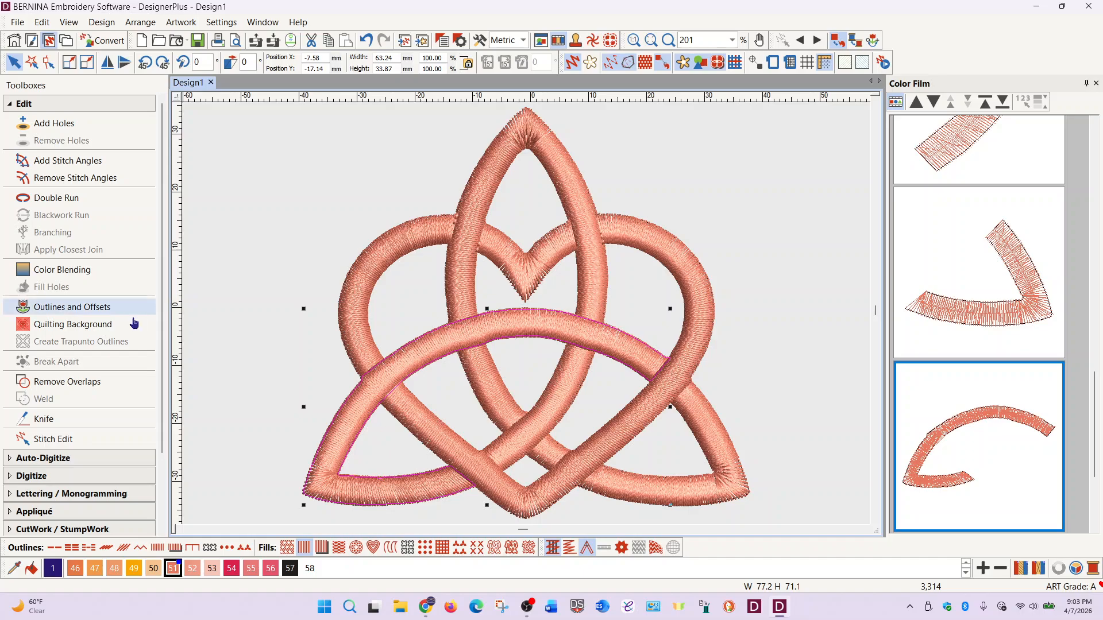
left_click(49, 420)
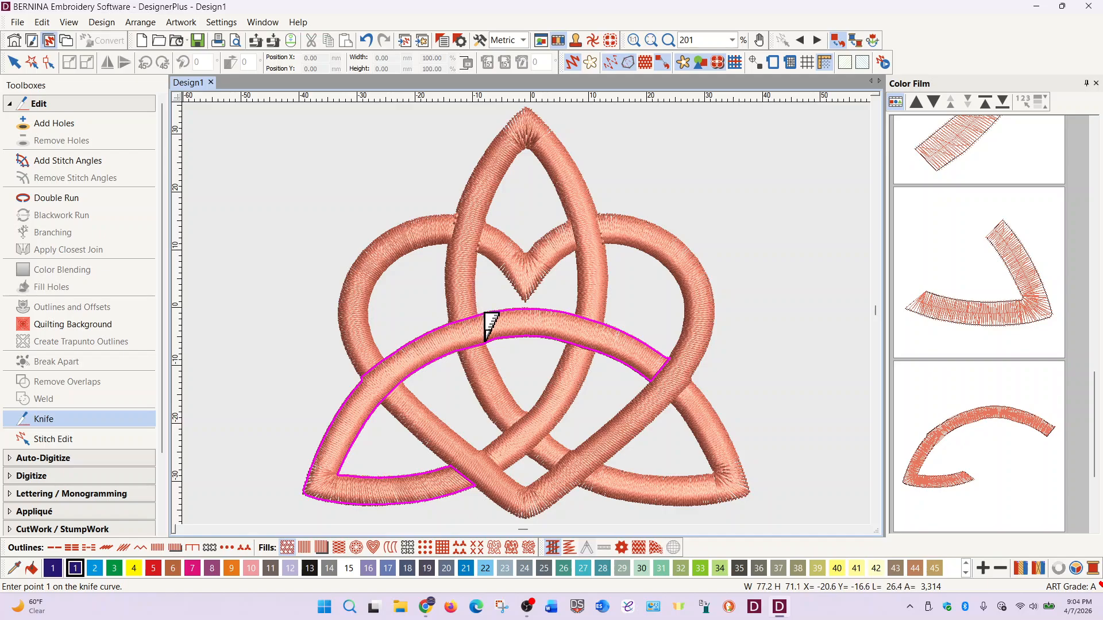
left_click(472, 313)
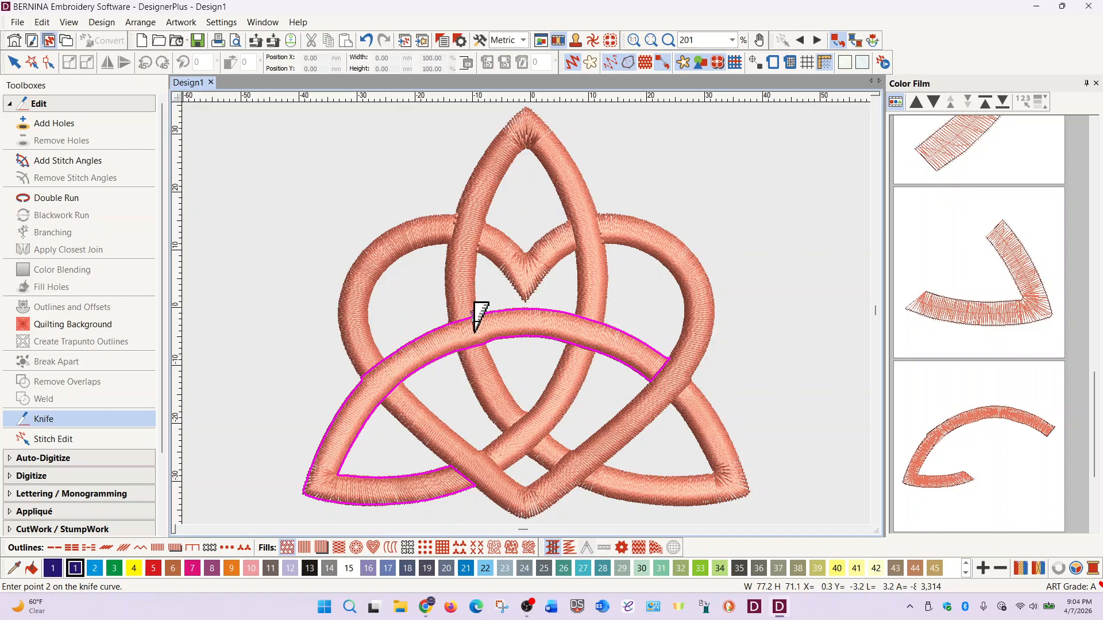
left_click(482, 346)
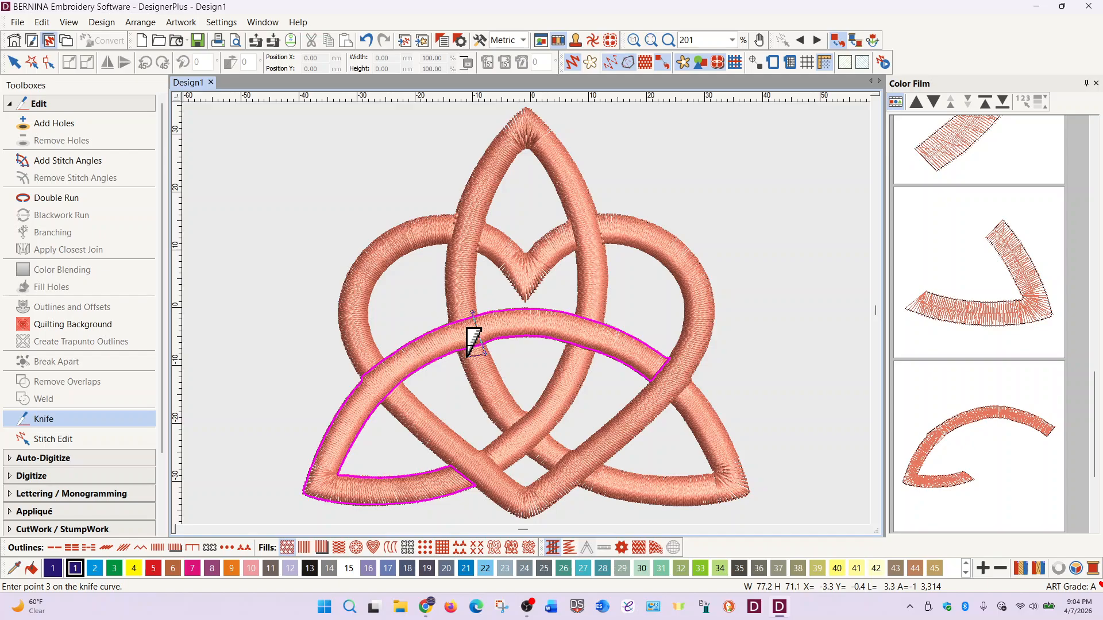
left_click(466, 355)
left_click(454, 310)
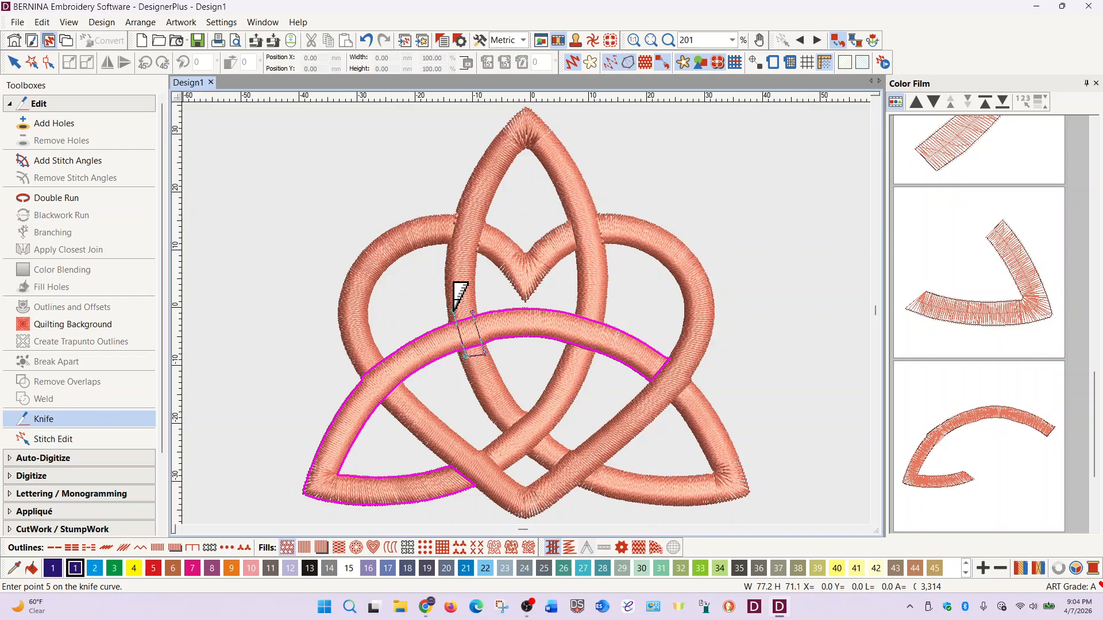
key("Return")
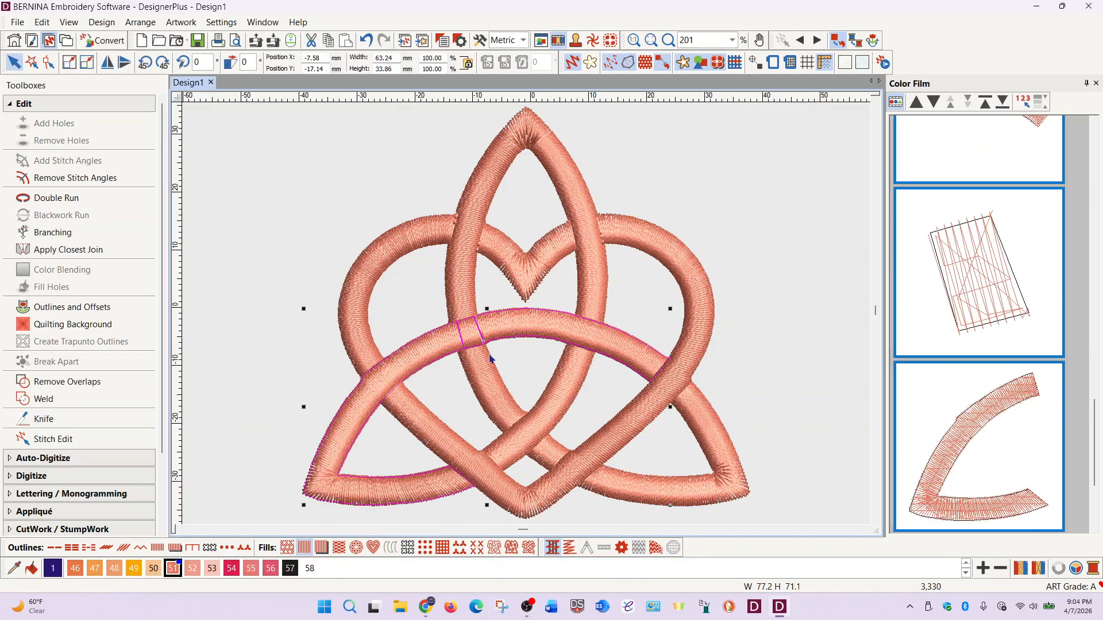
Delete the small piece cut out of the arch at its crossing with the pointed loop's left strand
left_click(466, 345)
left_click(313, 208)
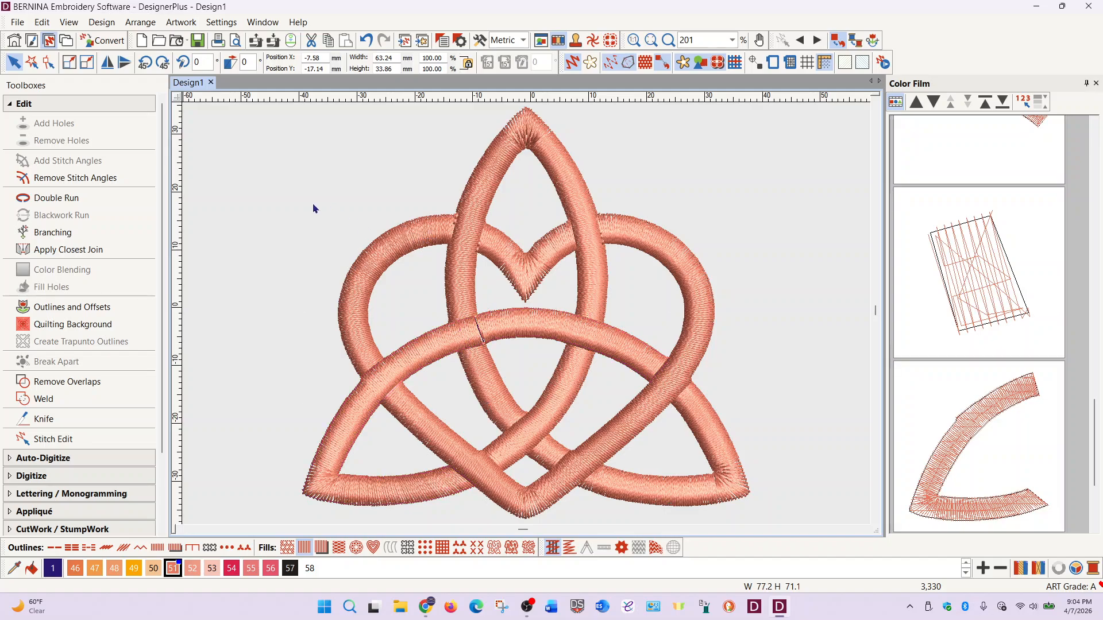
left_click(471, 340)
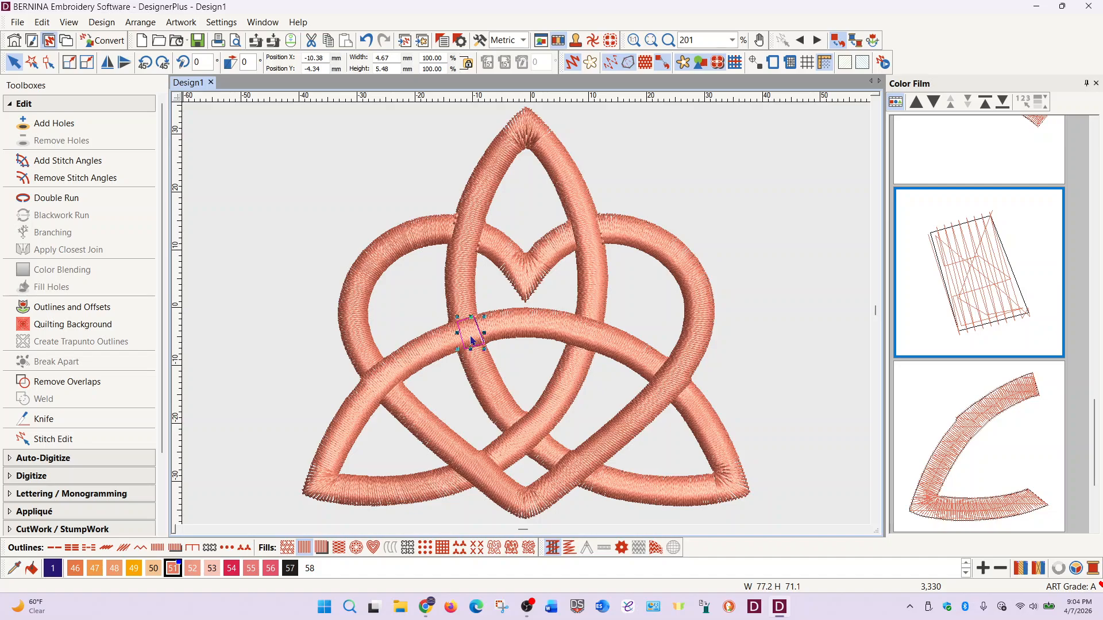
key("Delete")
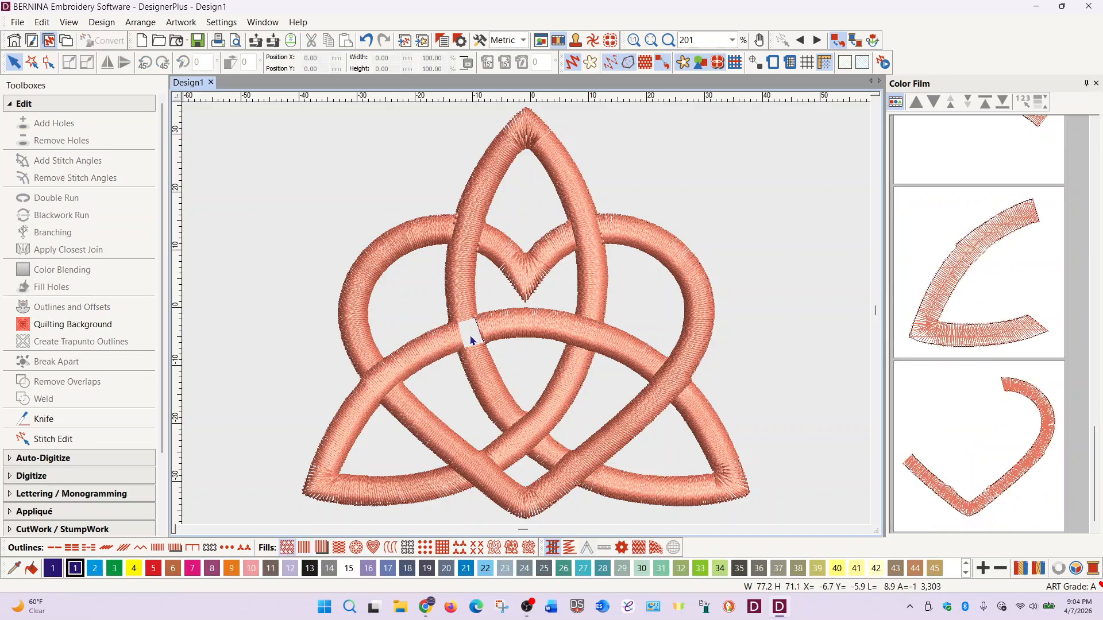
Smooth the upper pointed loop's curves with a precision of 0.1 mm and show its reshape points close up at the gap
left_click(463, 315)
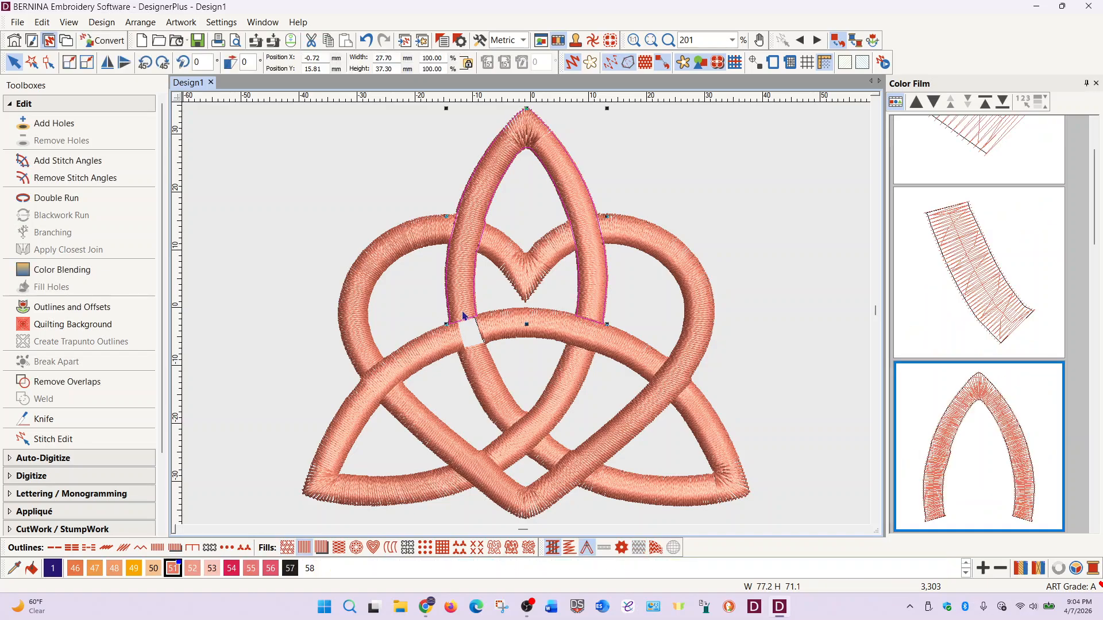
key("h")
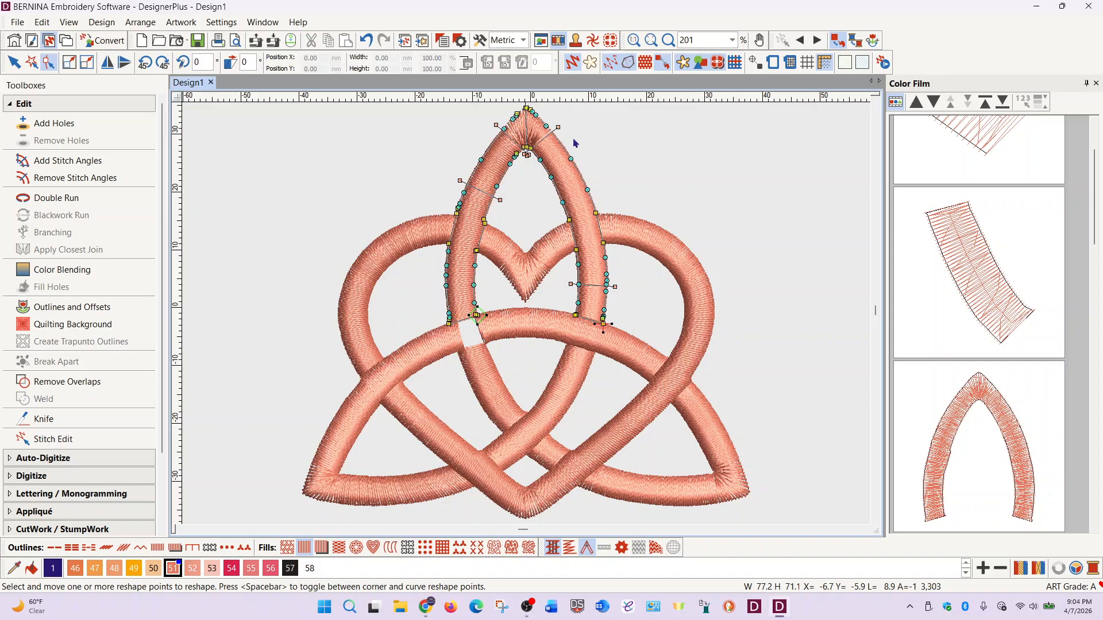
left_click(1010, 429)
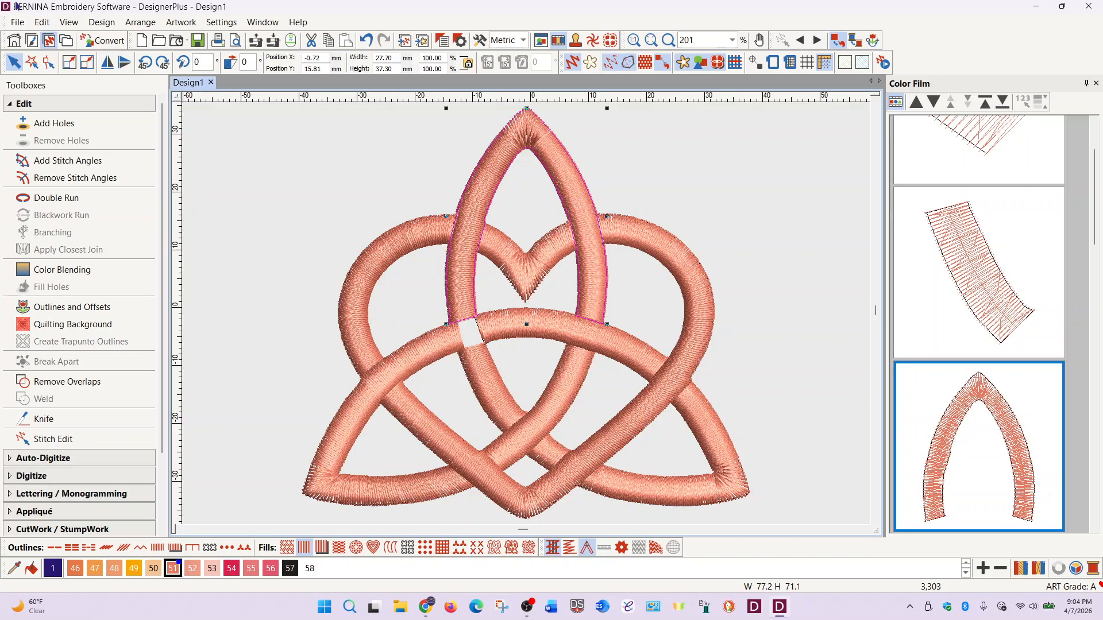
left_click(40, 22)
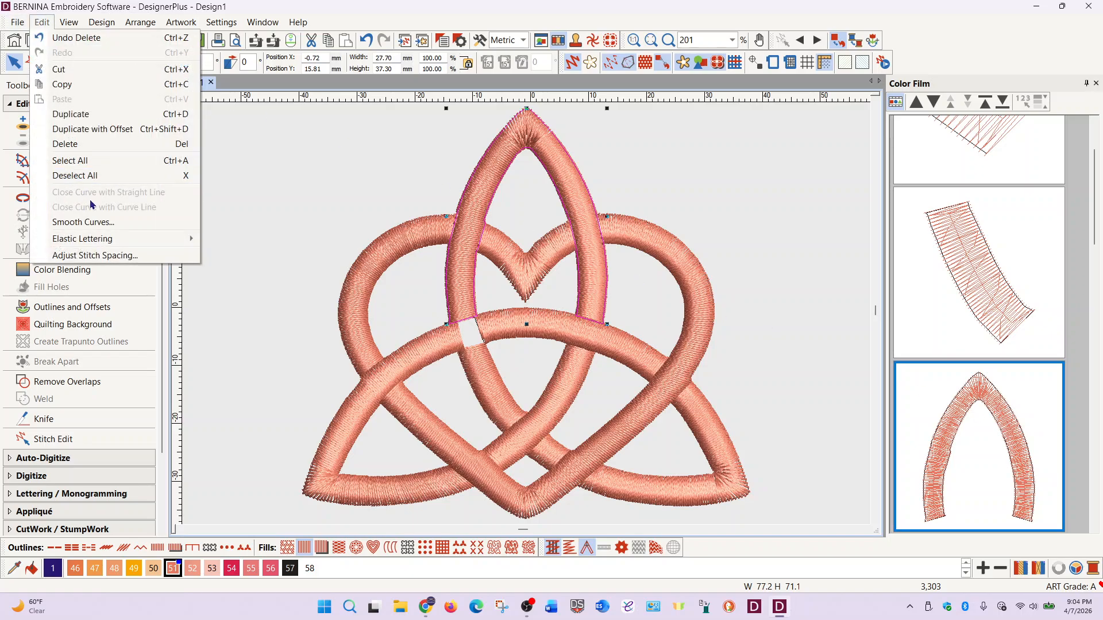
left_click(84, 222)
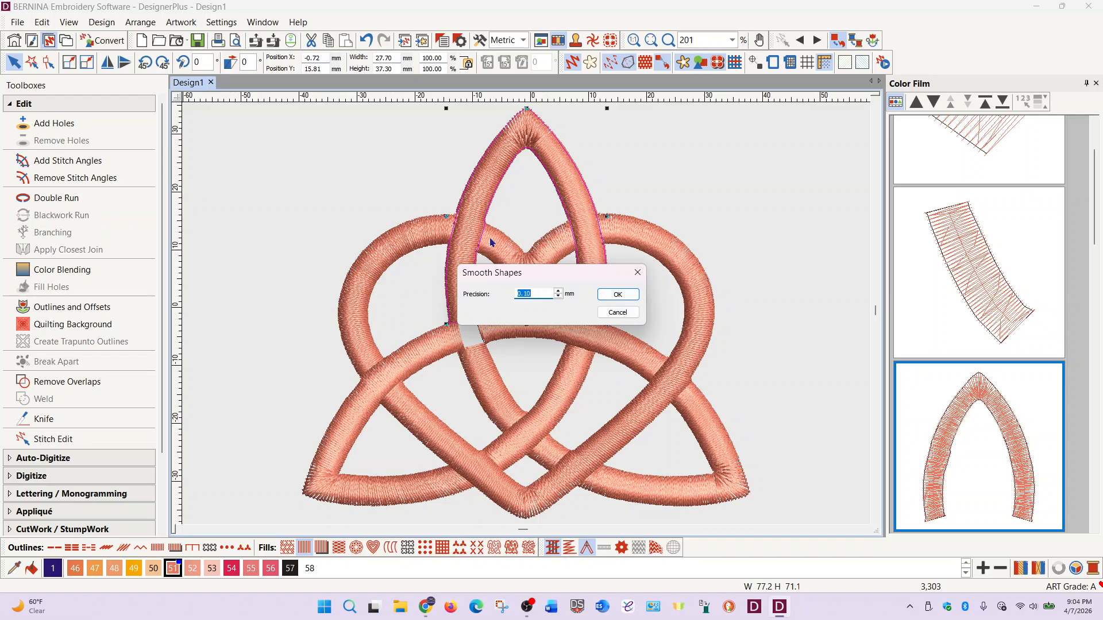
left_click(626, 294)
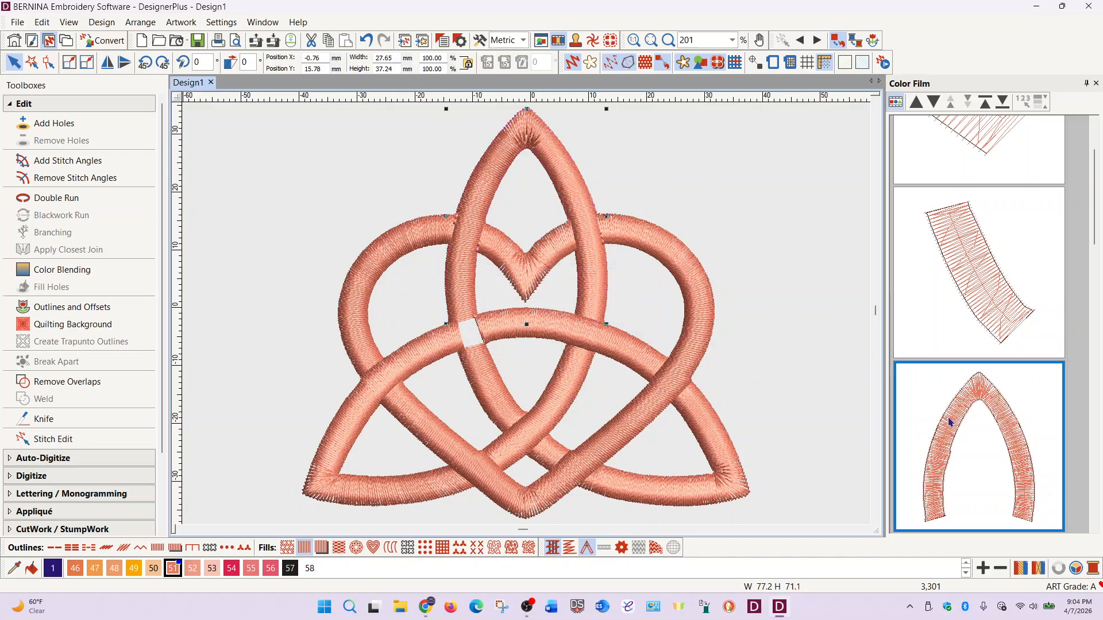
key("h")
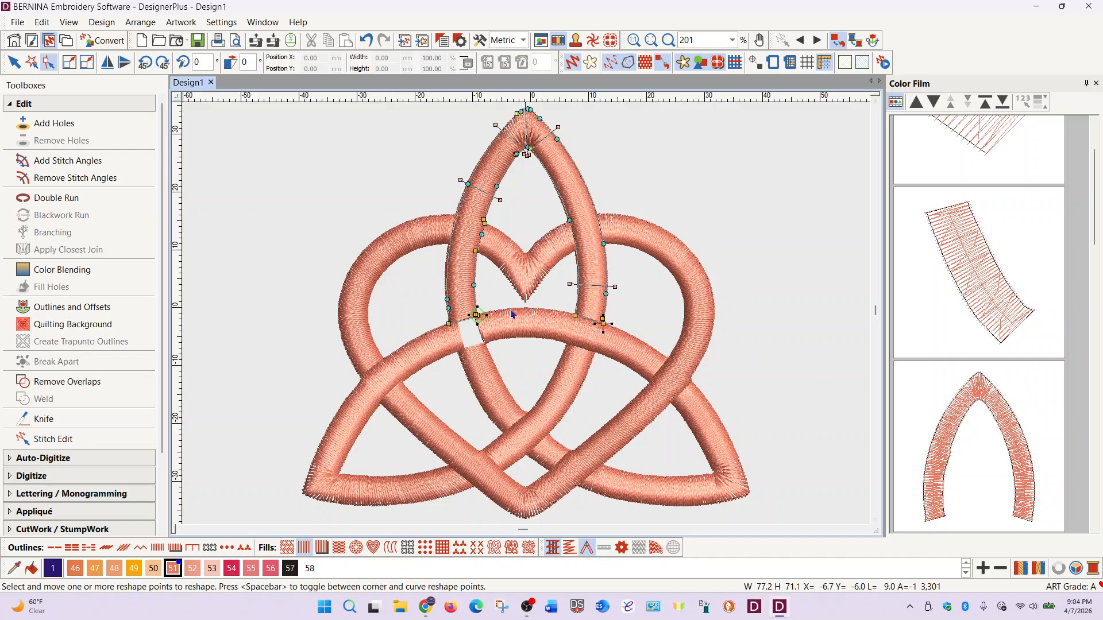
left_click(481, 315)
left_click(668, 40)
left_click_drag(425, 292, 541, 398)
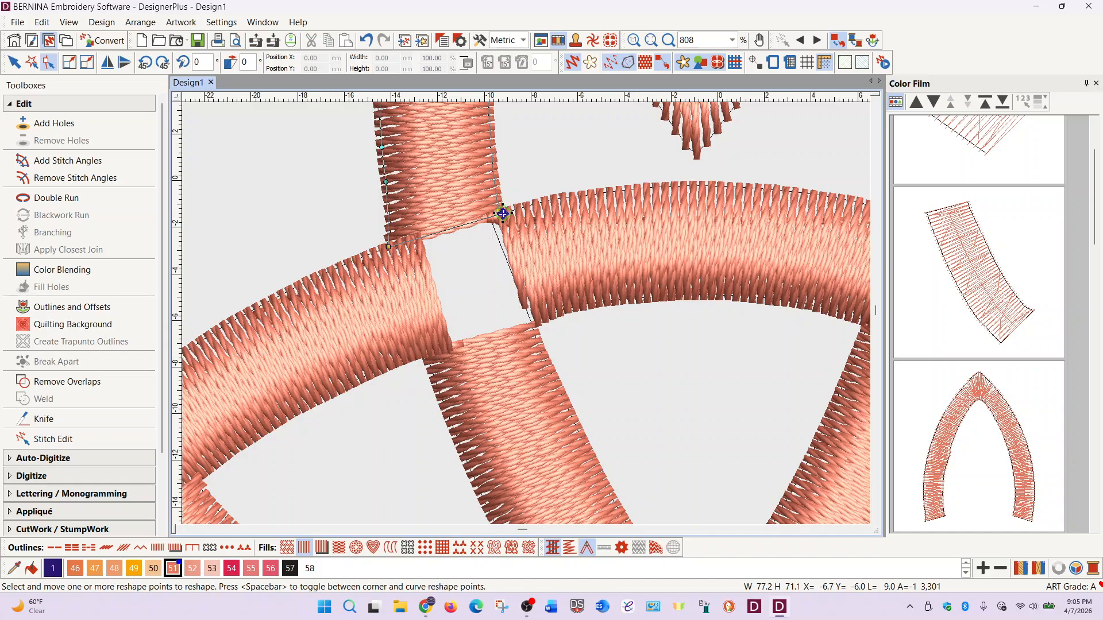
Try deleting the end point at the inner corner of the loop's left strand, and undo the deletion
left_click(502, 213)
key("Delete")
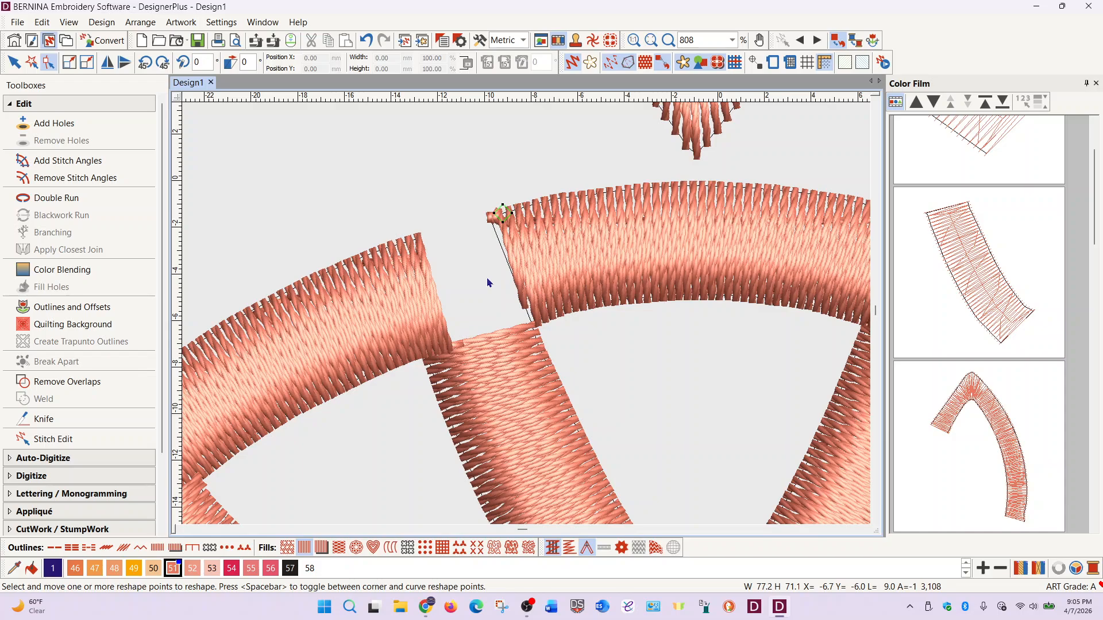
key("ctrl+z")
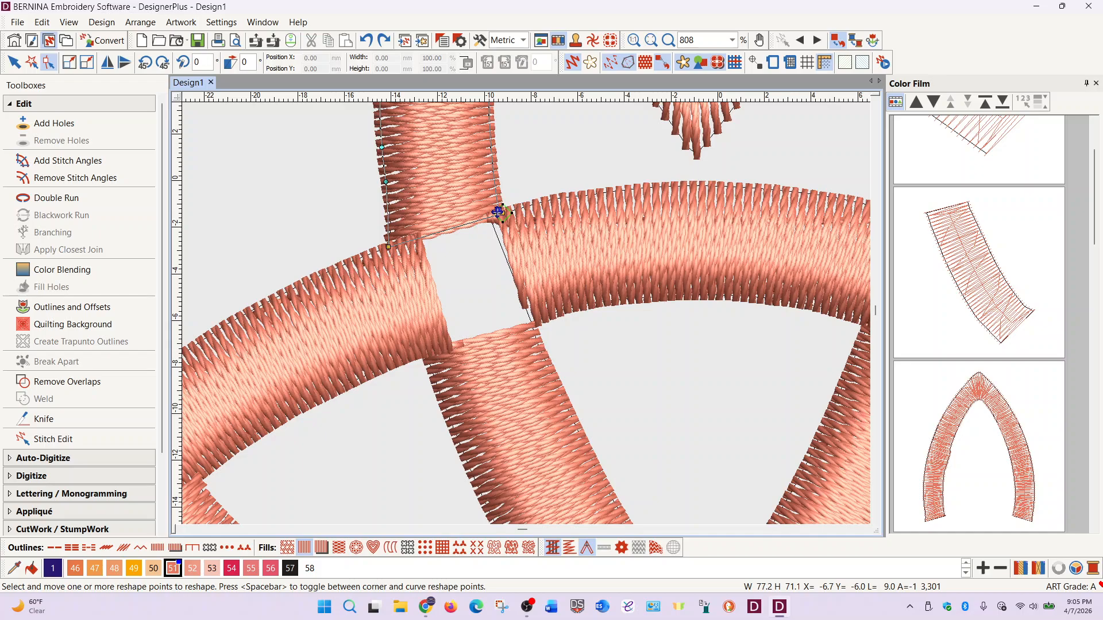
Extend the pointed loop's left strand across the gap by moving its two end corners to the strand below, and finish reshaping
left_click_drag(498, 212, 497, 212)
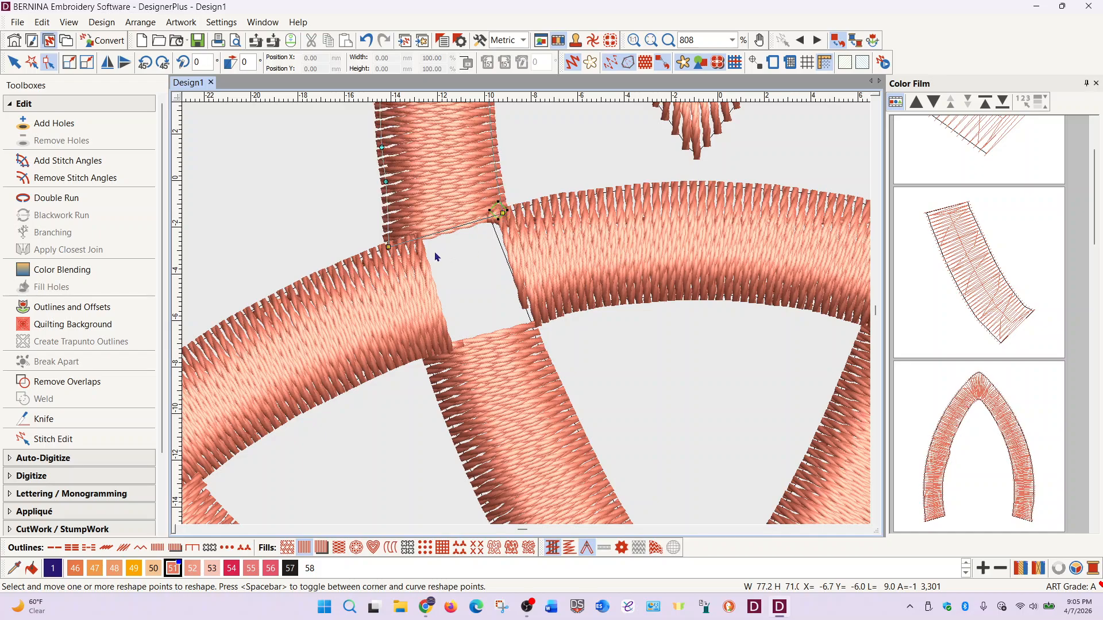
left_click_drag(389, 245, 395, 243)
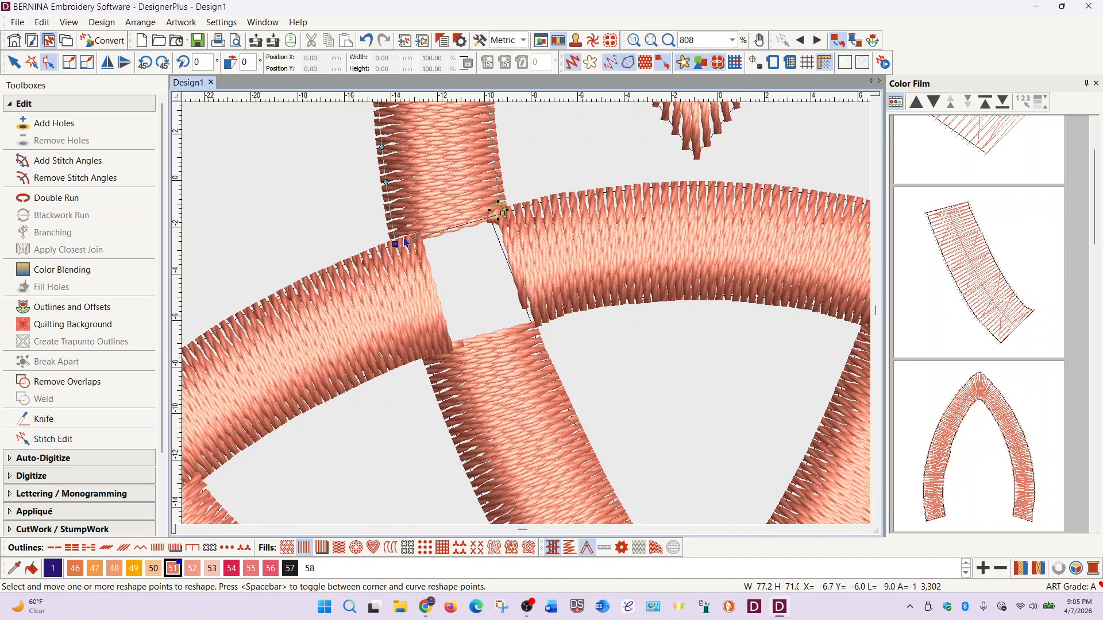
left_click_drag(394, 244, 425, 364)
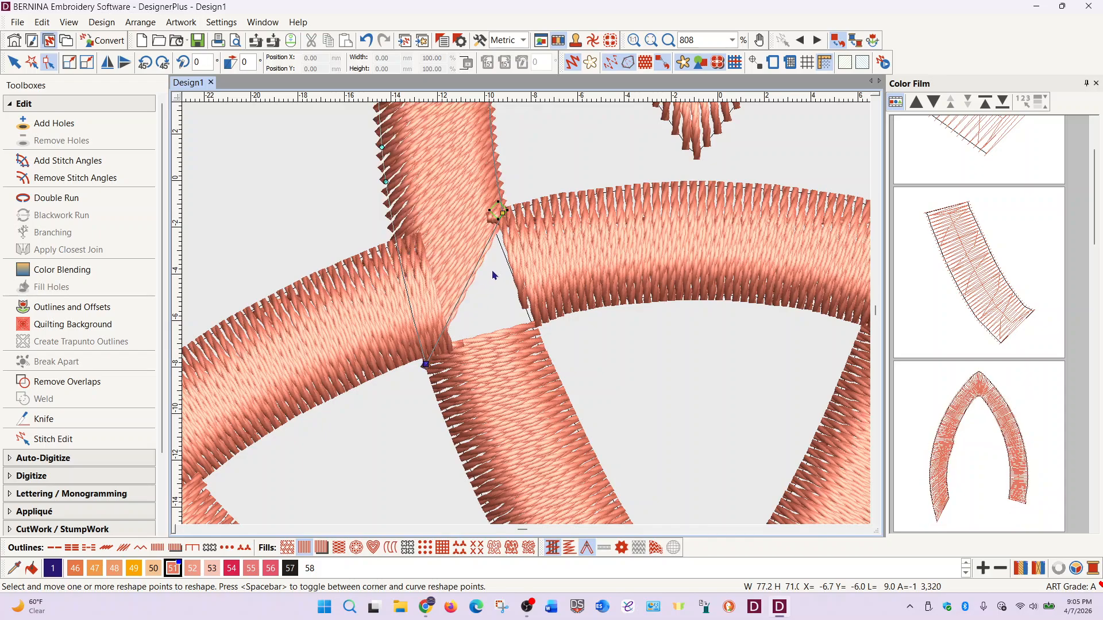
left_click_drag(506, 211, 541, 328)
left_click_drag(502, 213, 544, 336)
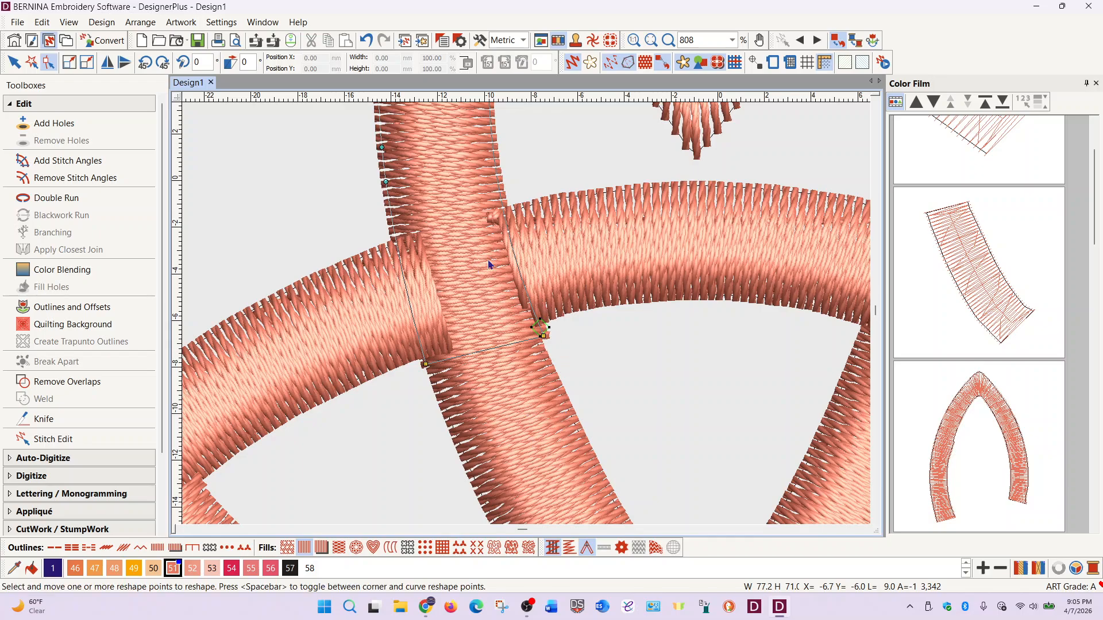
left_click(580, 239)
key("Escape")
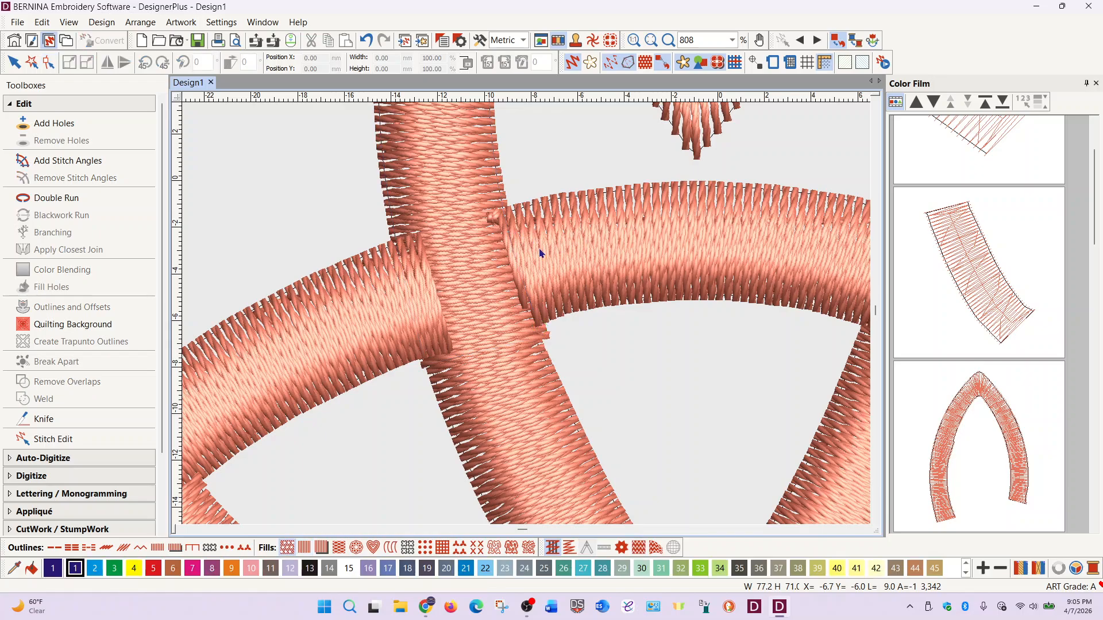
Reshape the cut end of the arch's right-hand part so its corners align with the edge of the extended strand
left_click(539, 253)
key("h")
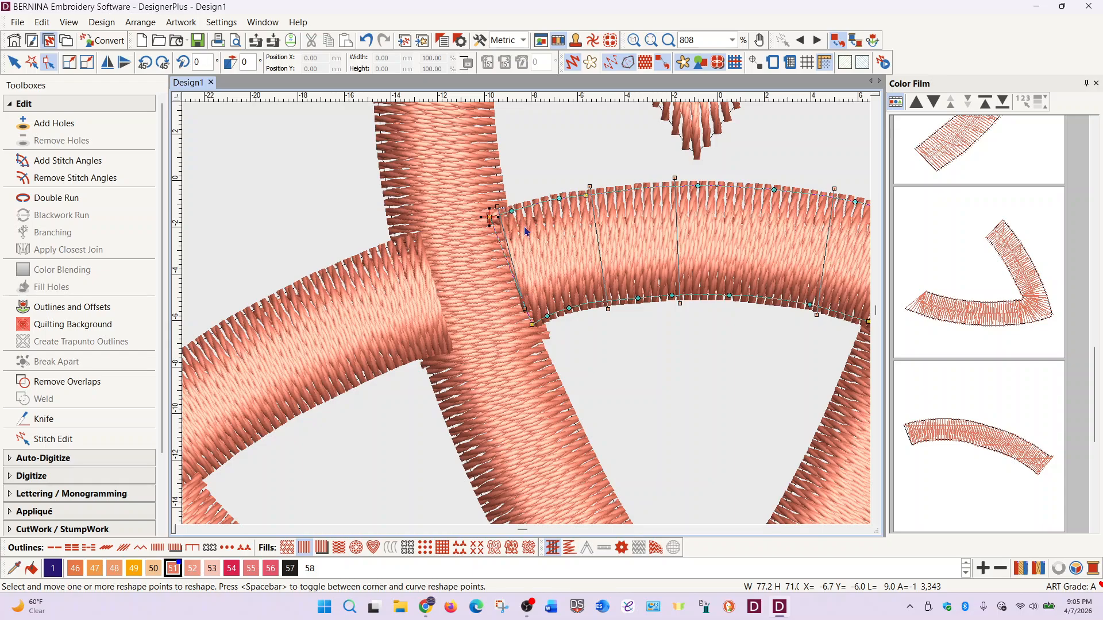
left_click_drag(490, 216, 500, 212)
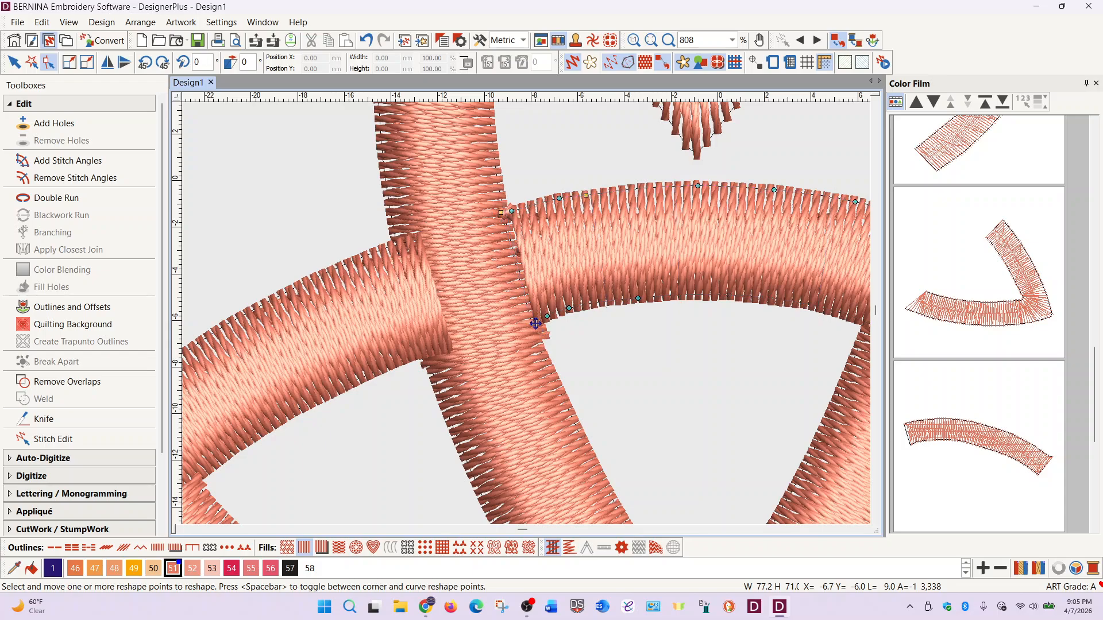
left_click_drag(533, 323, 535, 322)
Weld the lower strand segment below the arch to the extended pointed loop
left_click(560, 390)
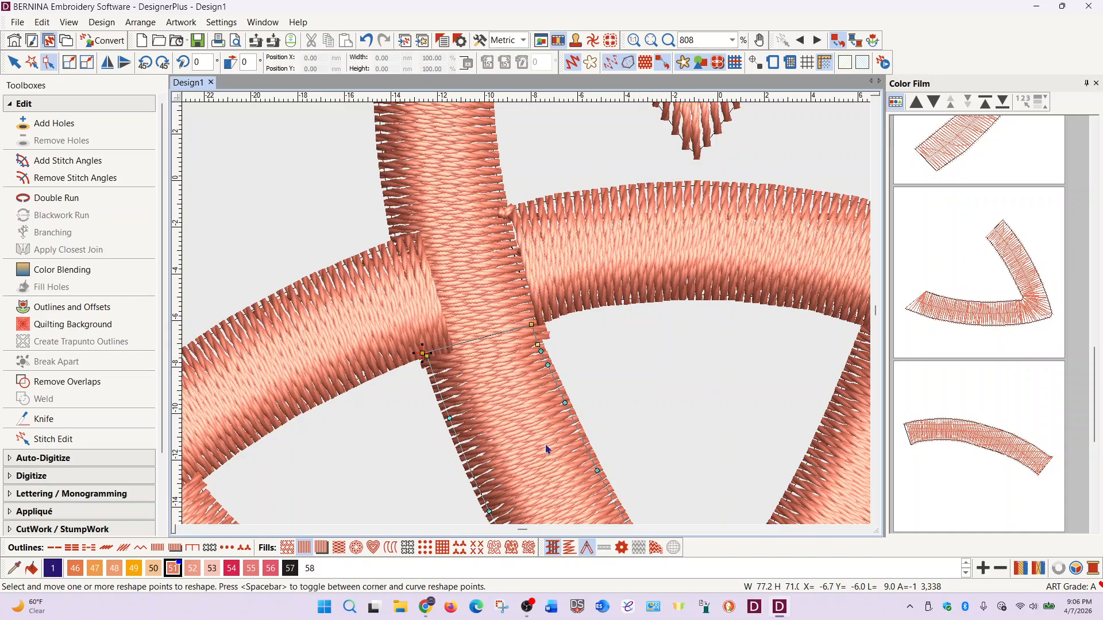
key("Escape")
left_click(540, 441)
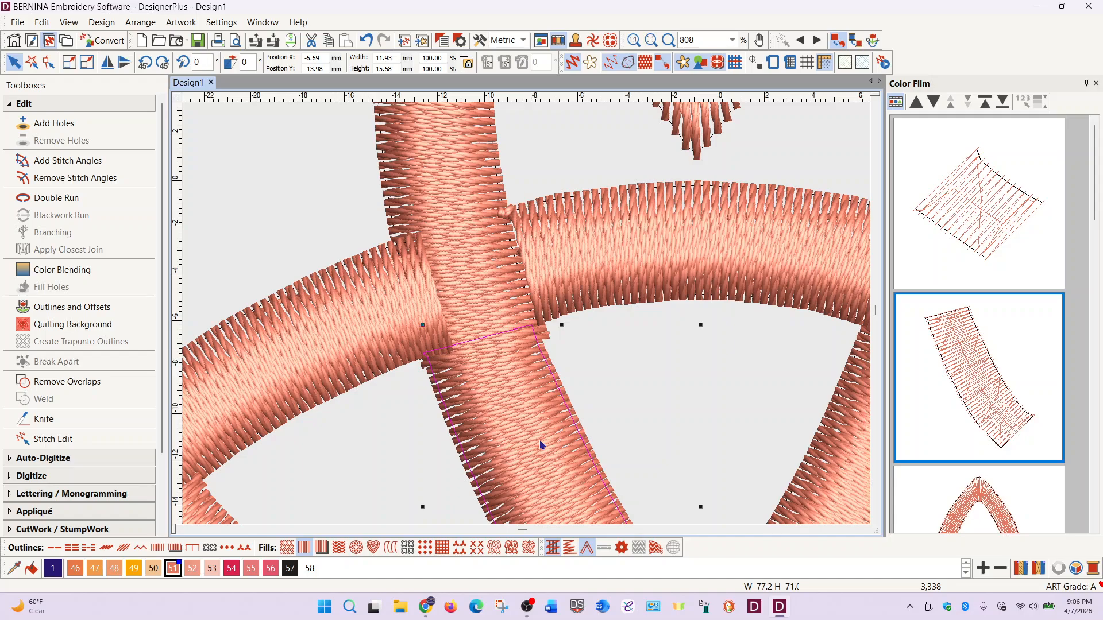
left_click(463, 162, "ctrl")
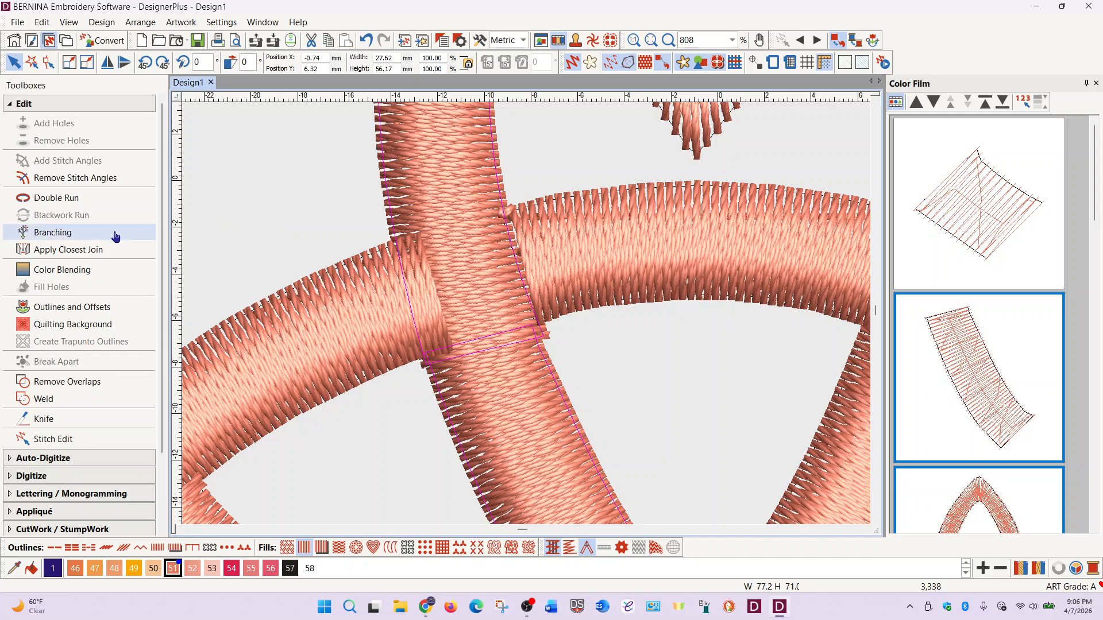
left_click(52, 400)
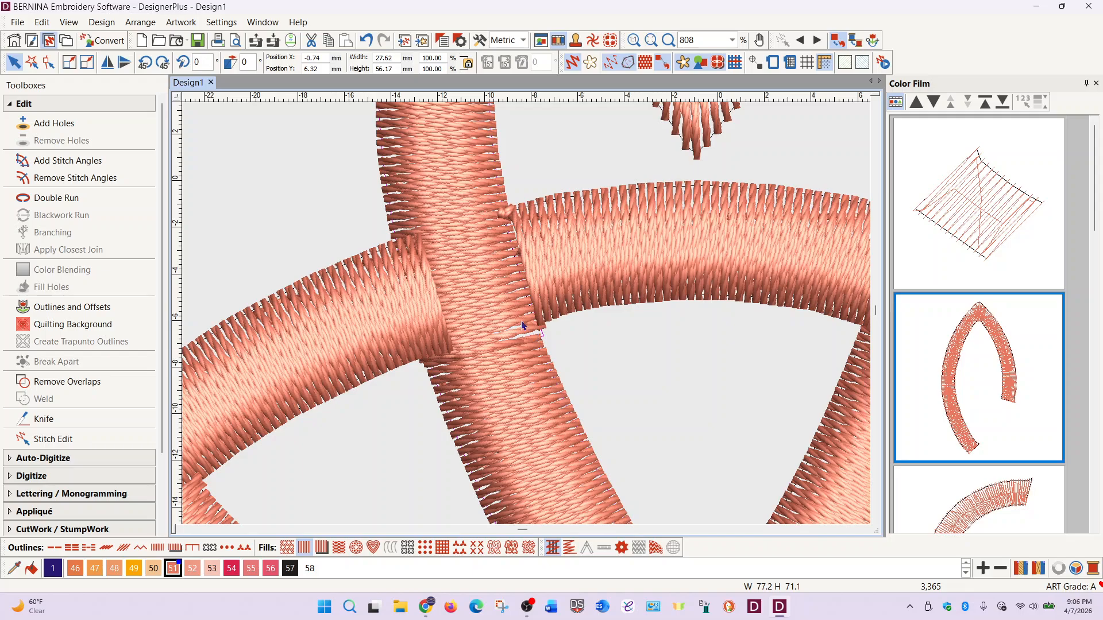
Clean up the welded pointed loop's outline at the seam below the arch by removing surplus reshape points and adjusting the remaining corner
left_click(480, 178)
key("h")
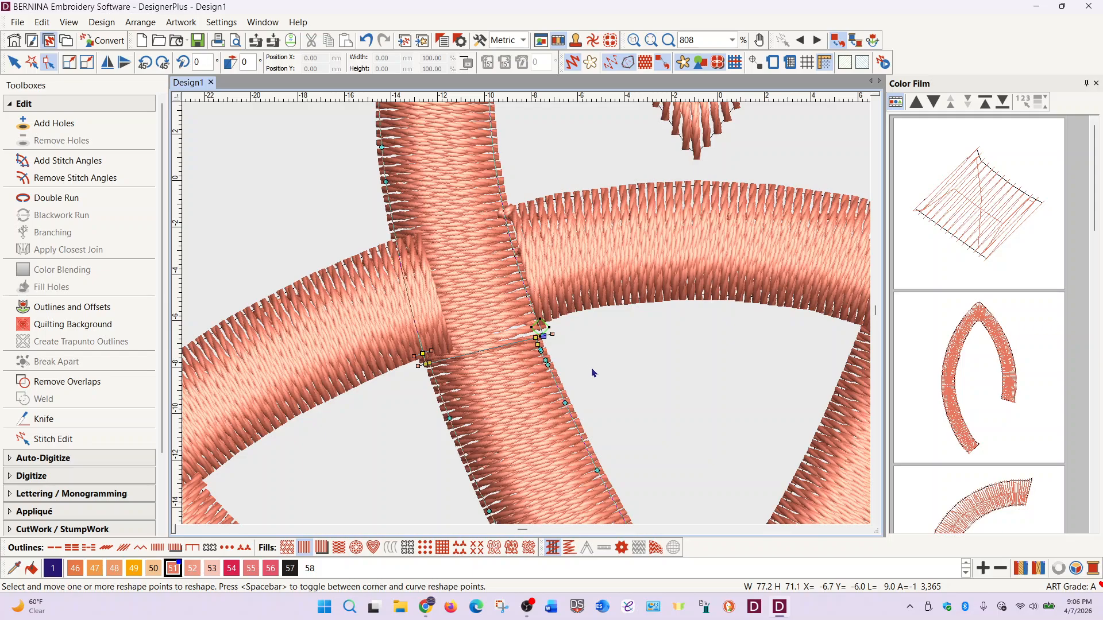
key("space")
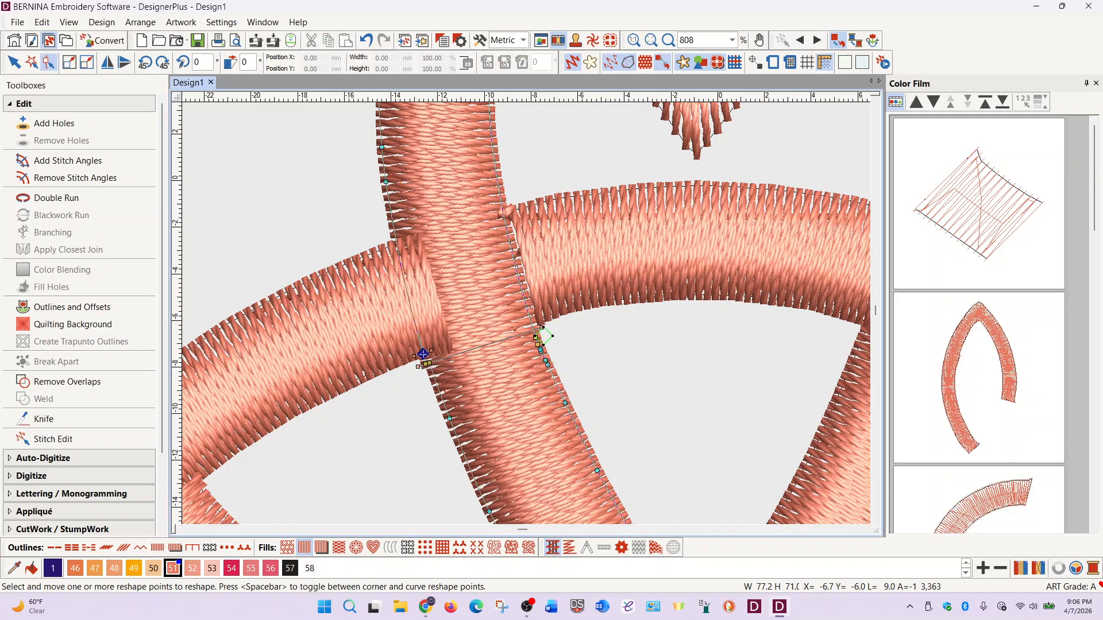
left_click_drag(423, 355, 394, 240)
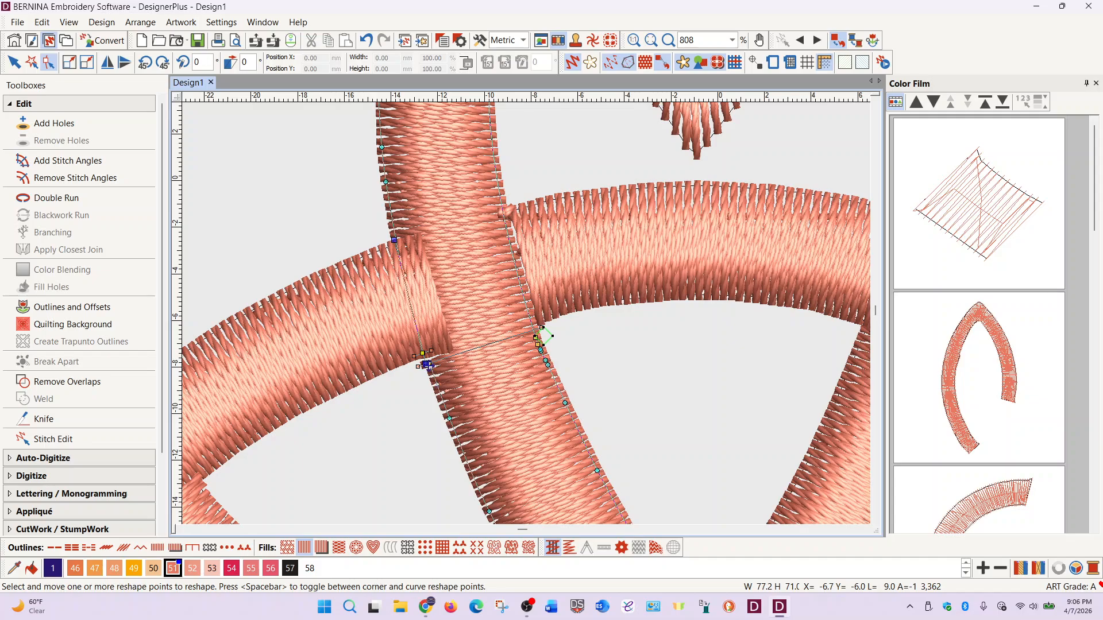
left_click(426, 365)
key("Delete")
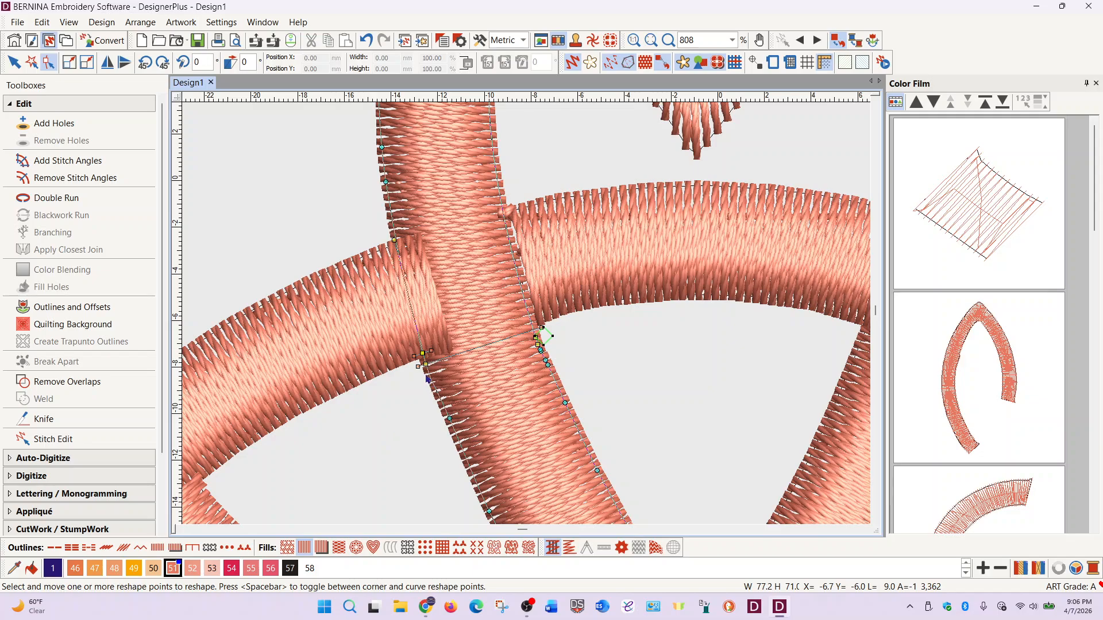
left_click_drag(426, 364, 429, 363)
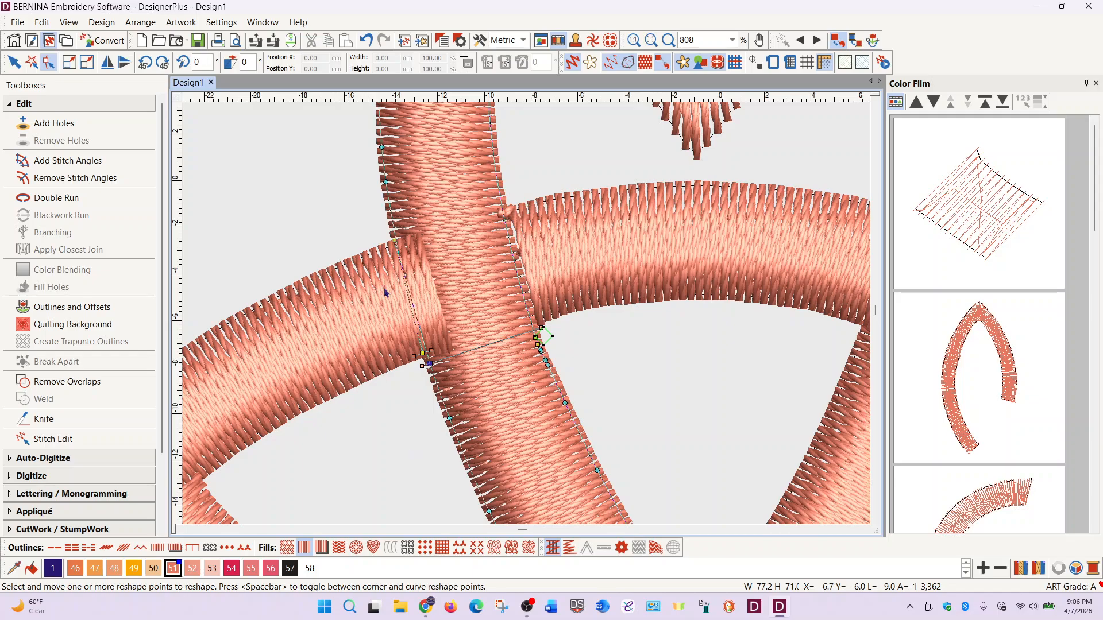
key("Escape")
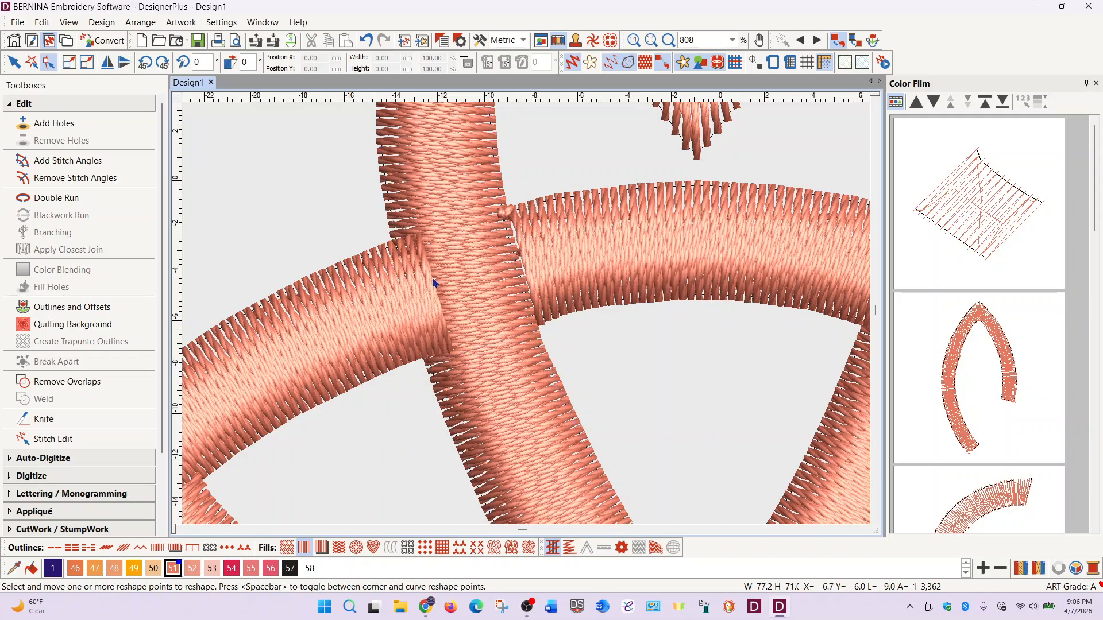
Reshape the cut end of the arch's left-hand part, removing its upper corner point and pulling its lower corner back to the loop's edge
left_click(425, 287)
key("h")
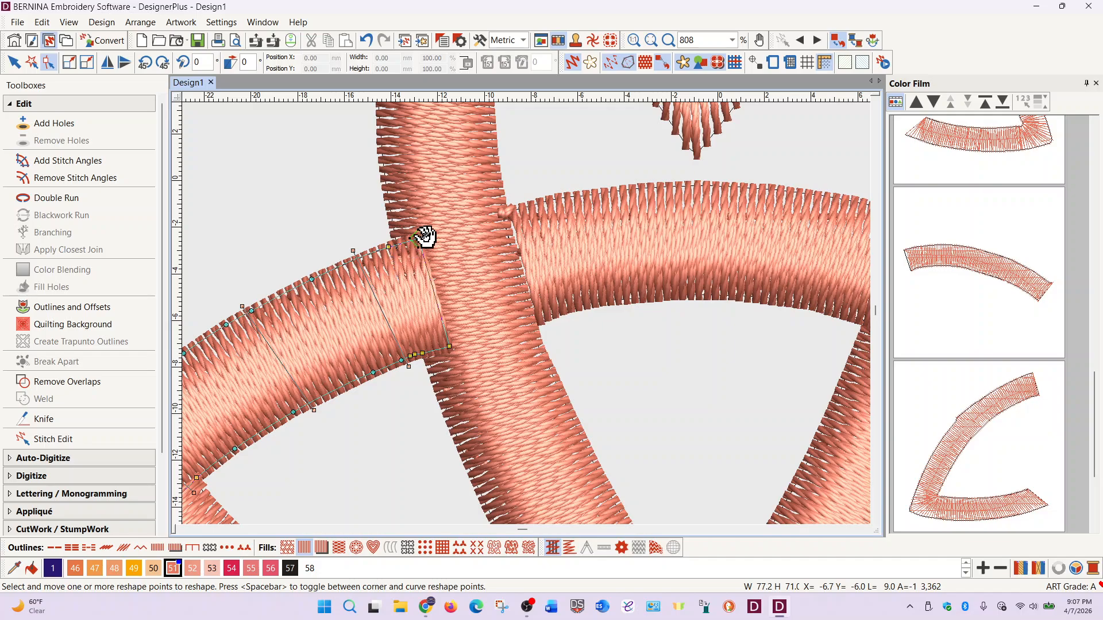
key("Delete")
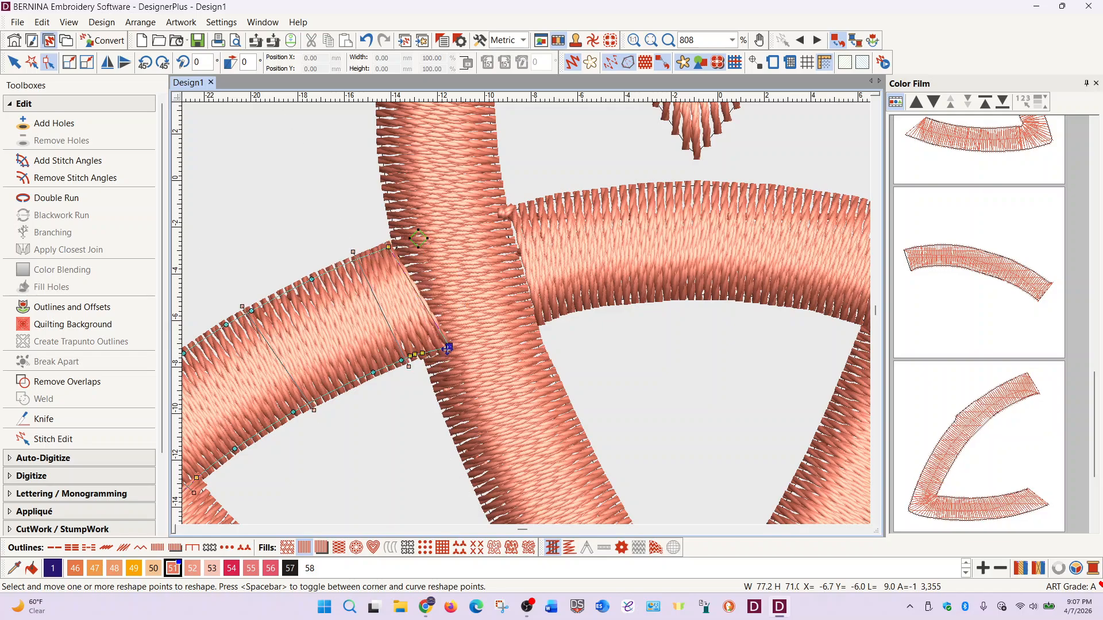
left_click_drag(448, 348, 410, 356)
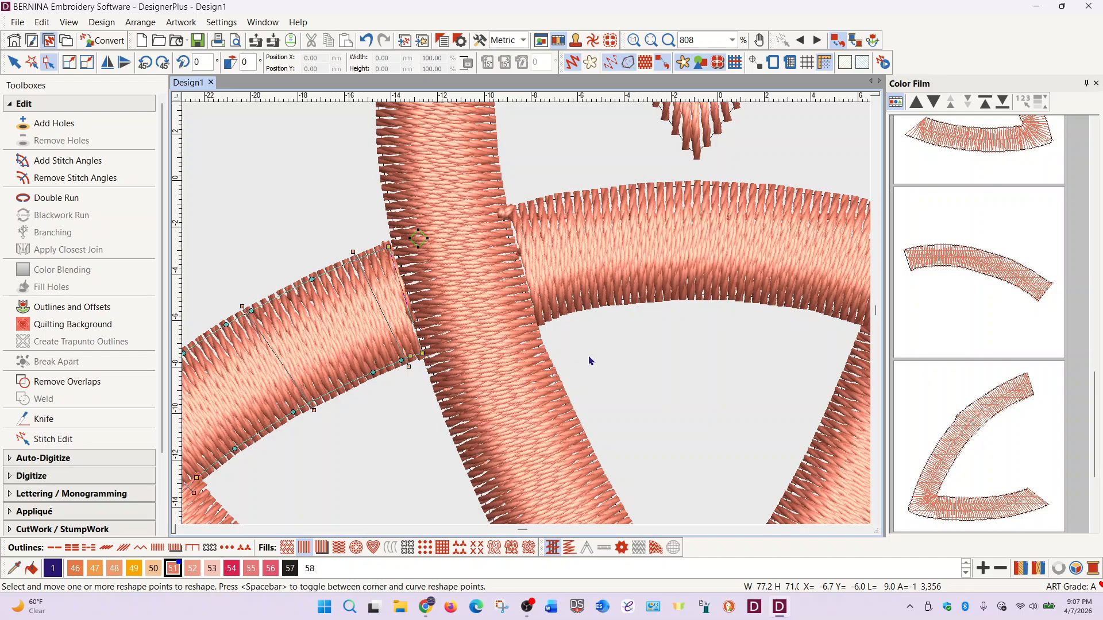
key("0")
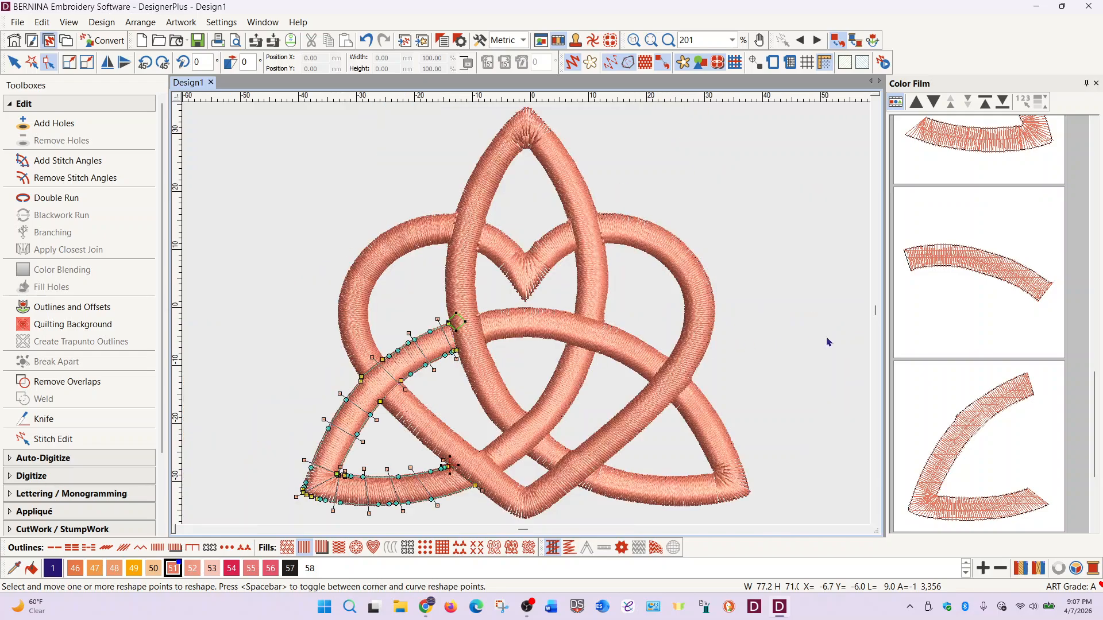
left_click(779, 400)
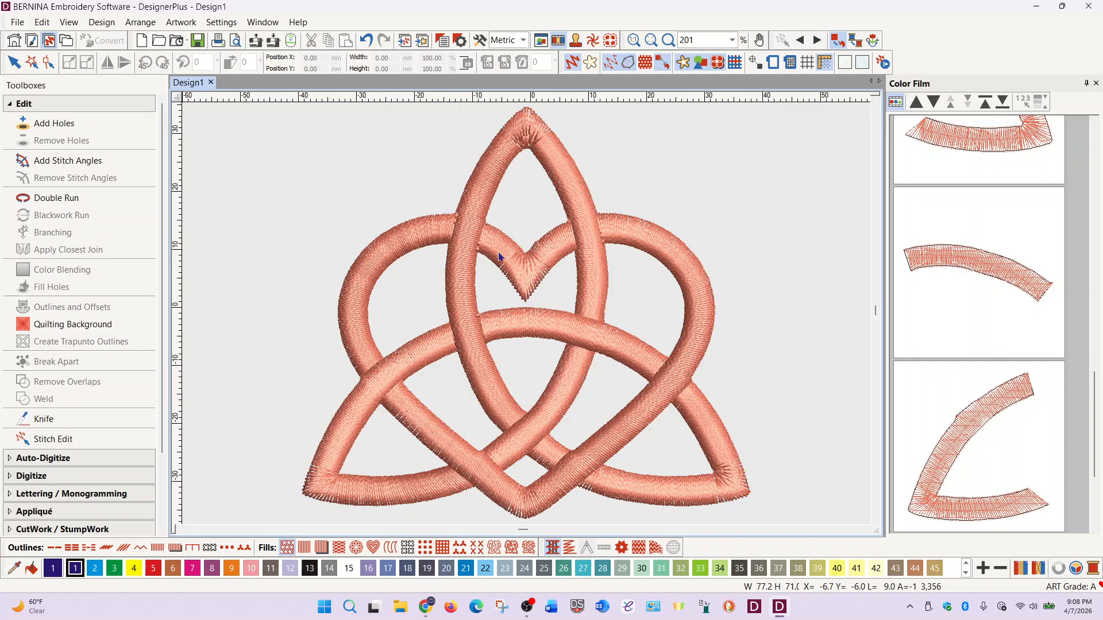
Start the Block digitizing tool with thread color 22 and a satin fill
left_click(8, 105)
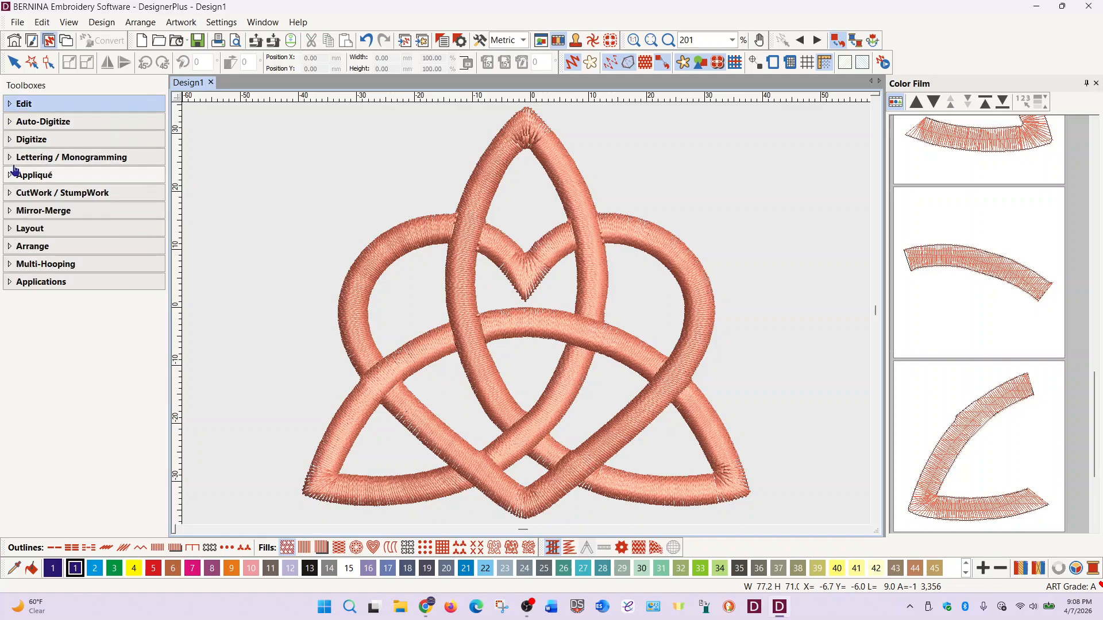
left_click(9, 124)
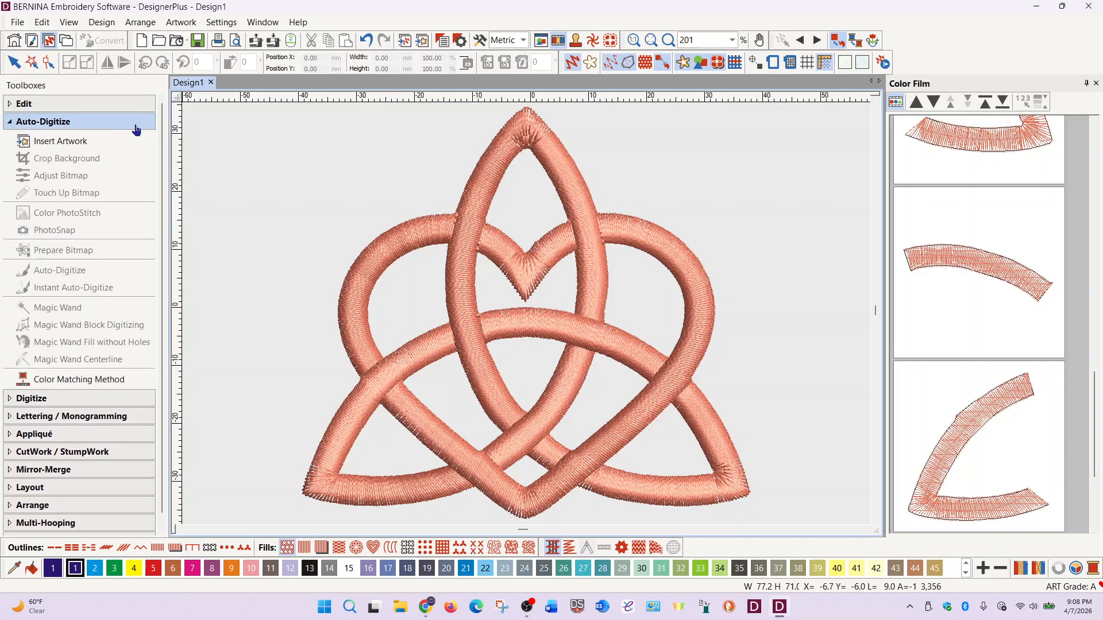
left_click(8, 122)
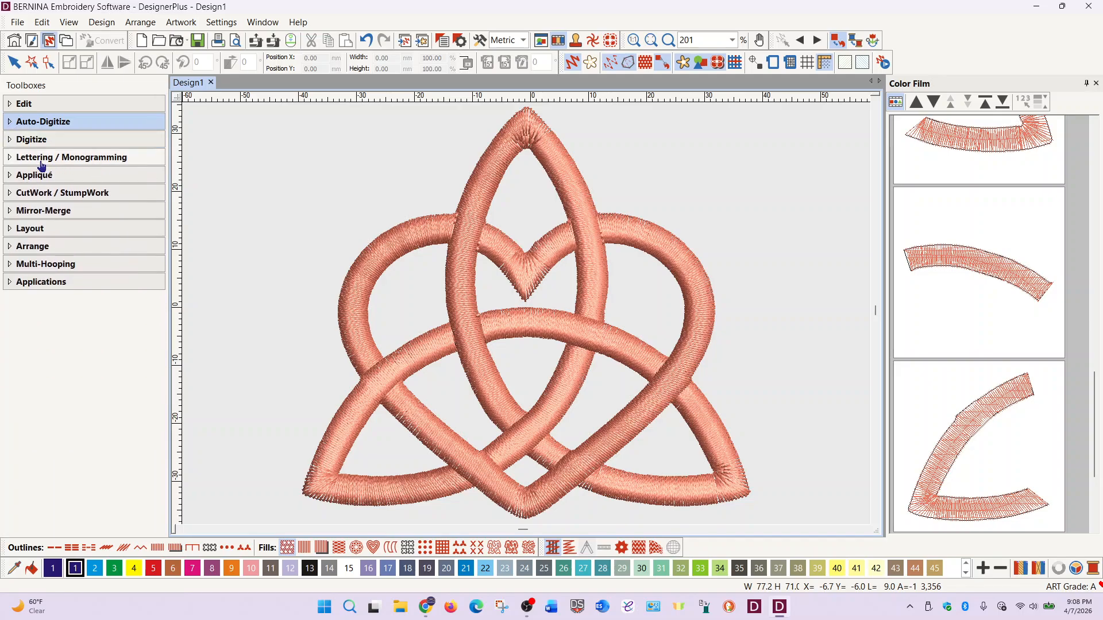
left_click(10, 142)
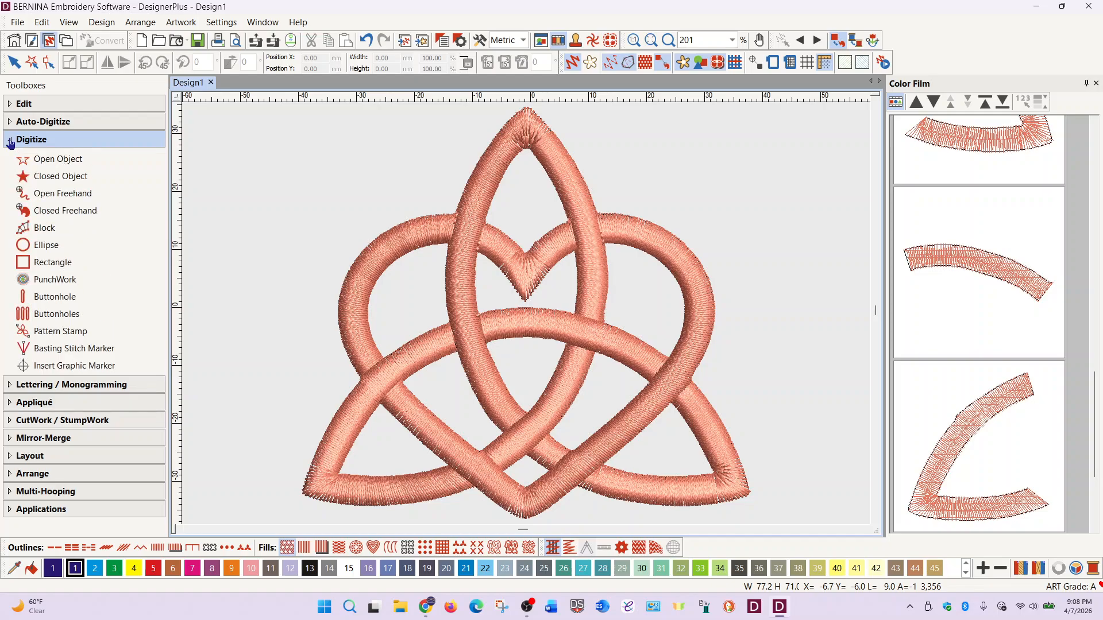
left_click(46, 228)
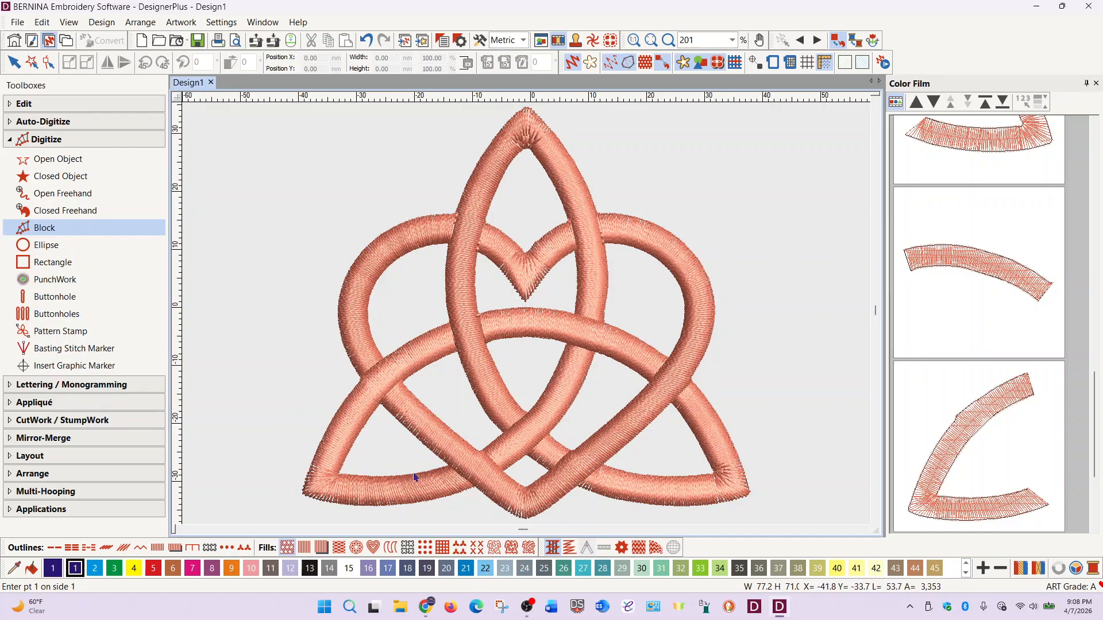
left_click(486, 571)
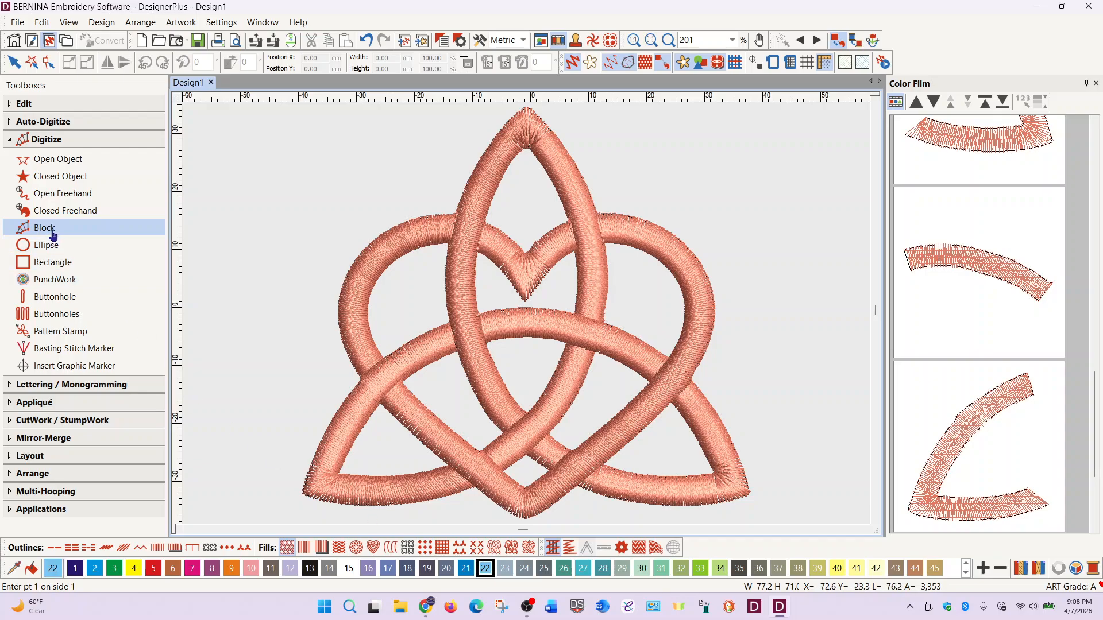
left_click(304, 549)
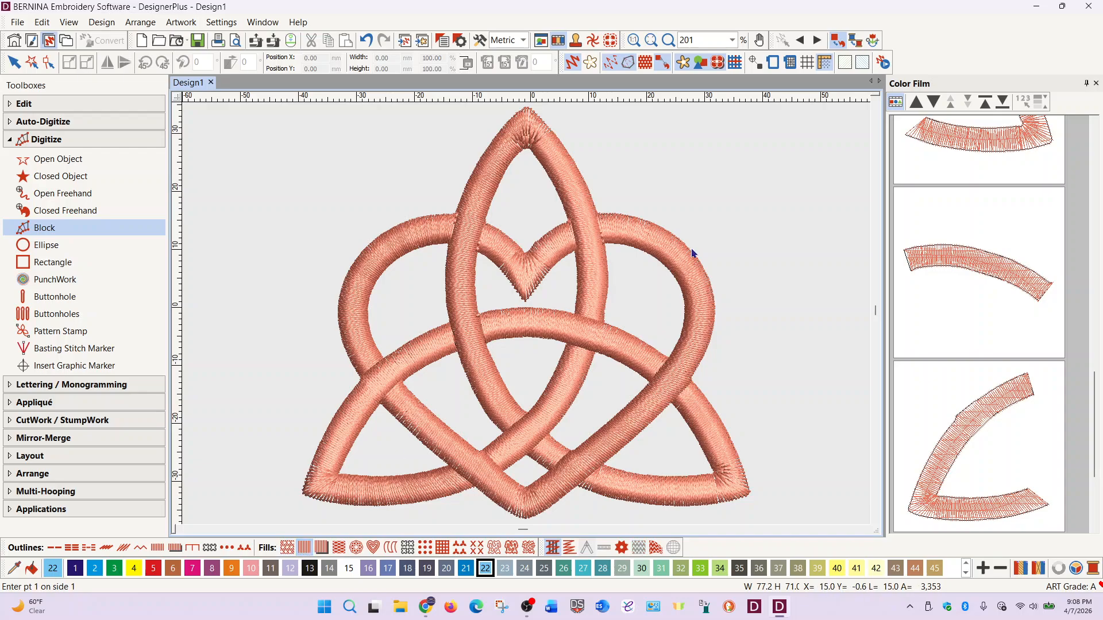
Digitize a satin block about 5 mm wide along the heart's right strand, using seven point pairs from the pointed loop to the lower strand crossing
left_click(604, 247)
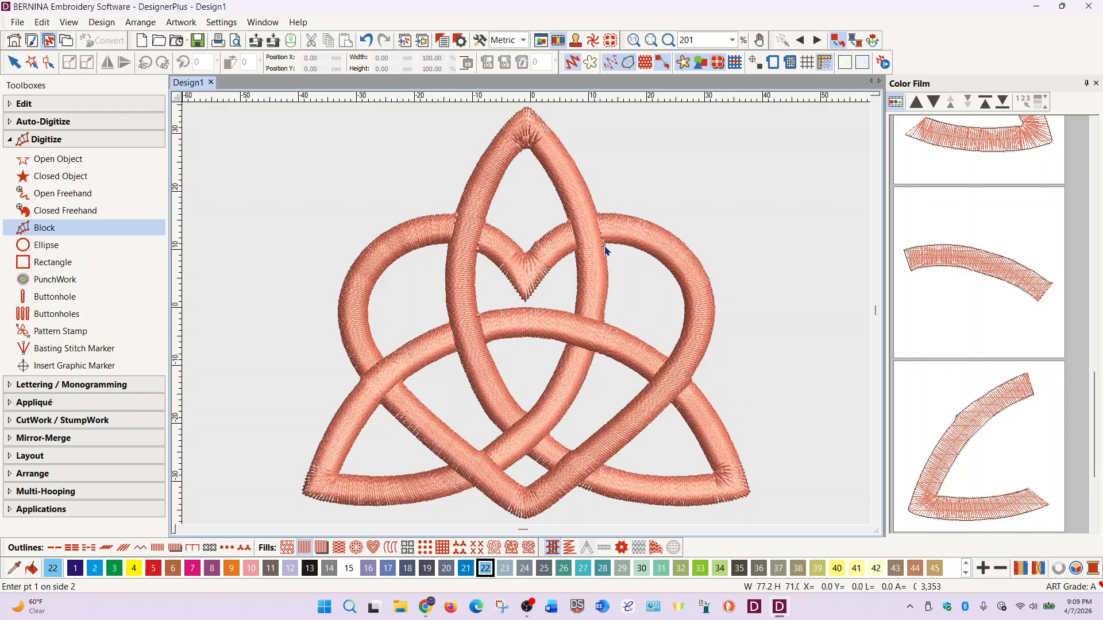
left_click(595, 213)
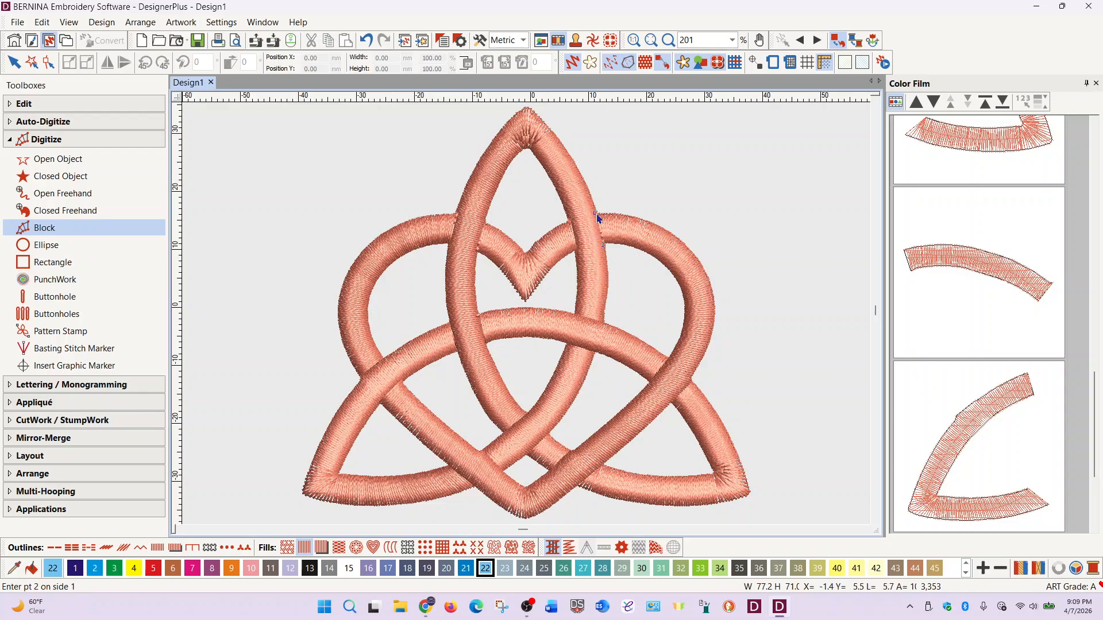
left_click(654, 254)
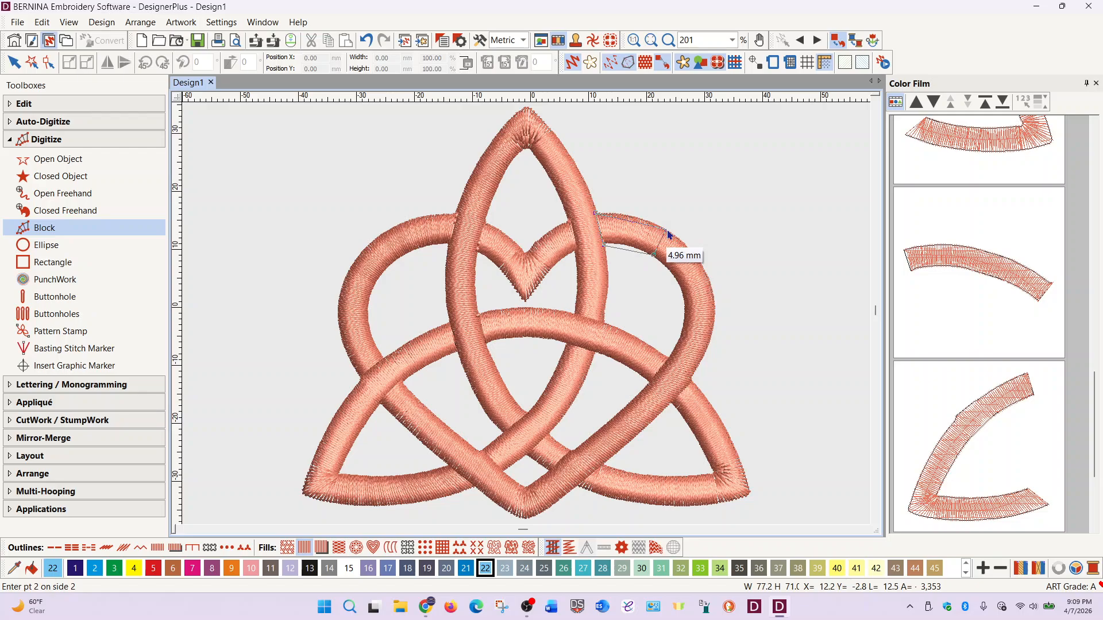
left_click(667, 230)
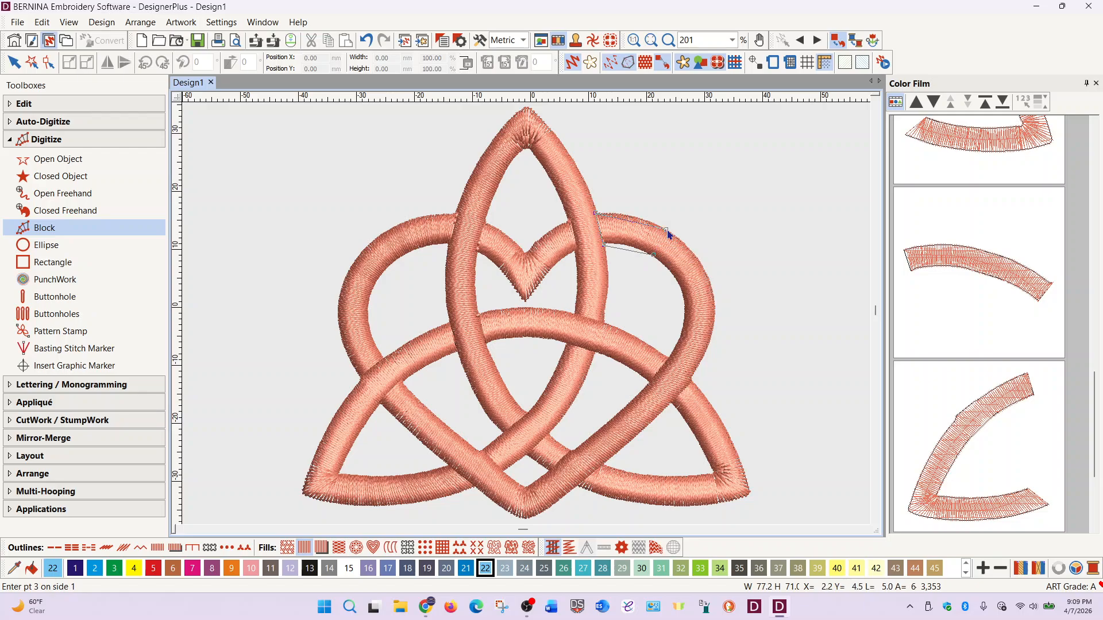
left_click(684, 297)
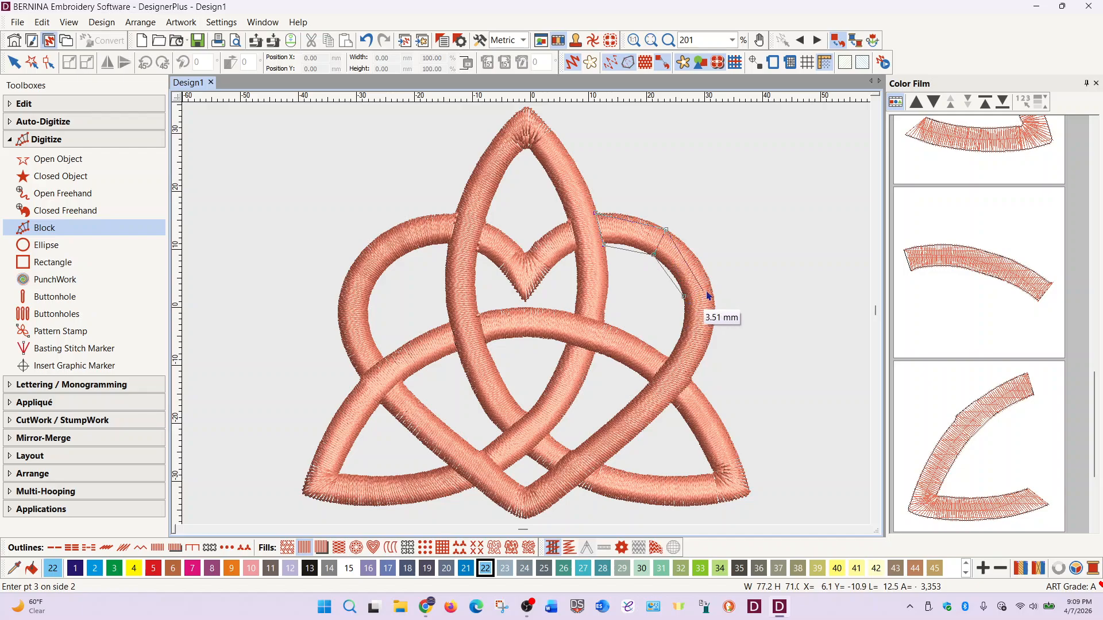
left_click(712, 286)
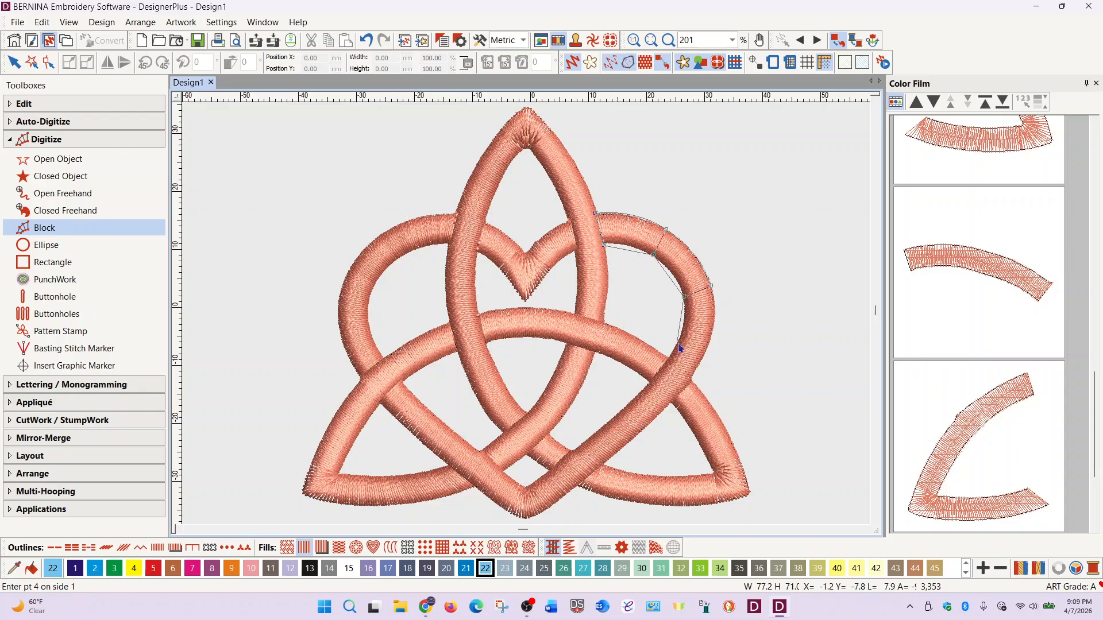
left_click(678, 345)
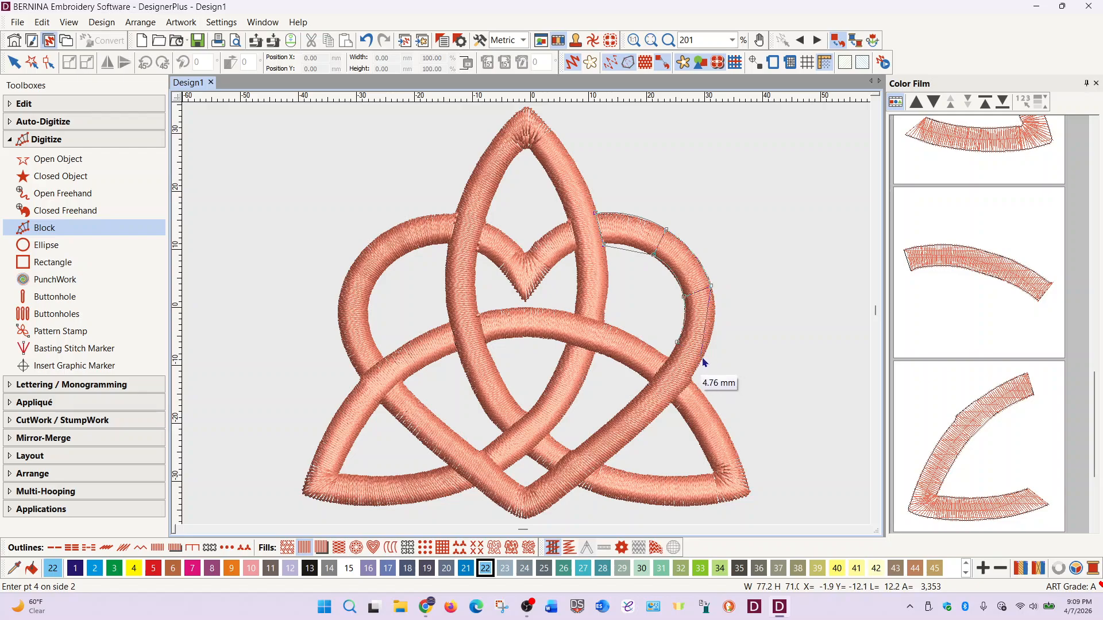
left_click(701, 358)
left_click(638, 398)
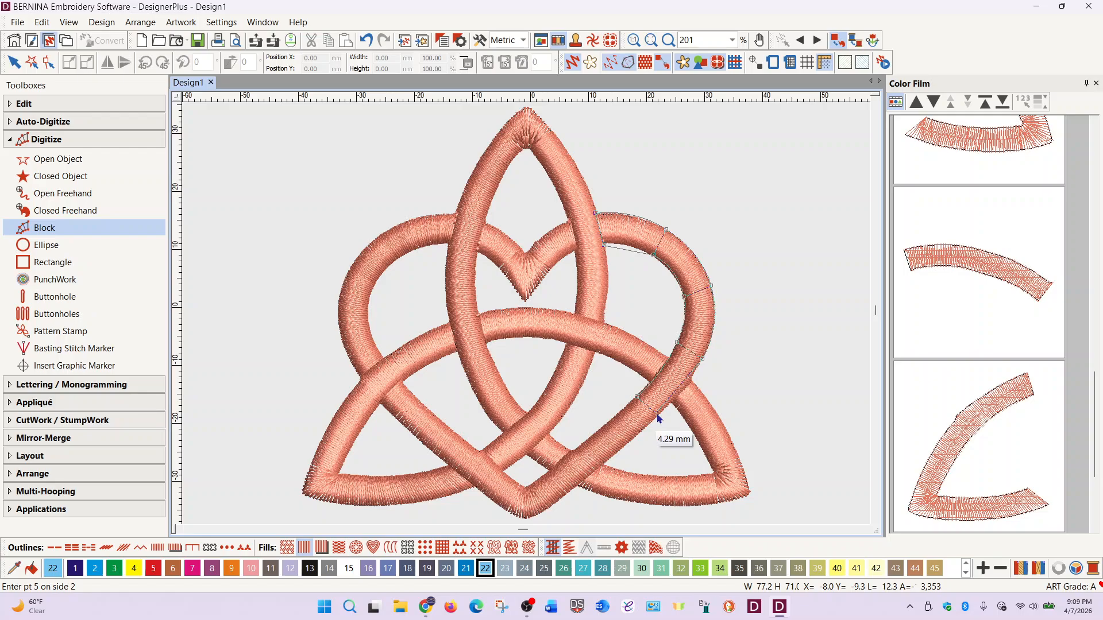
left_click(656, 413)
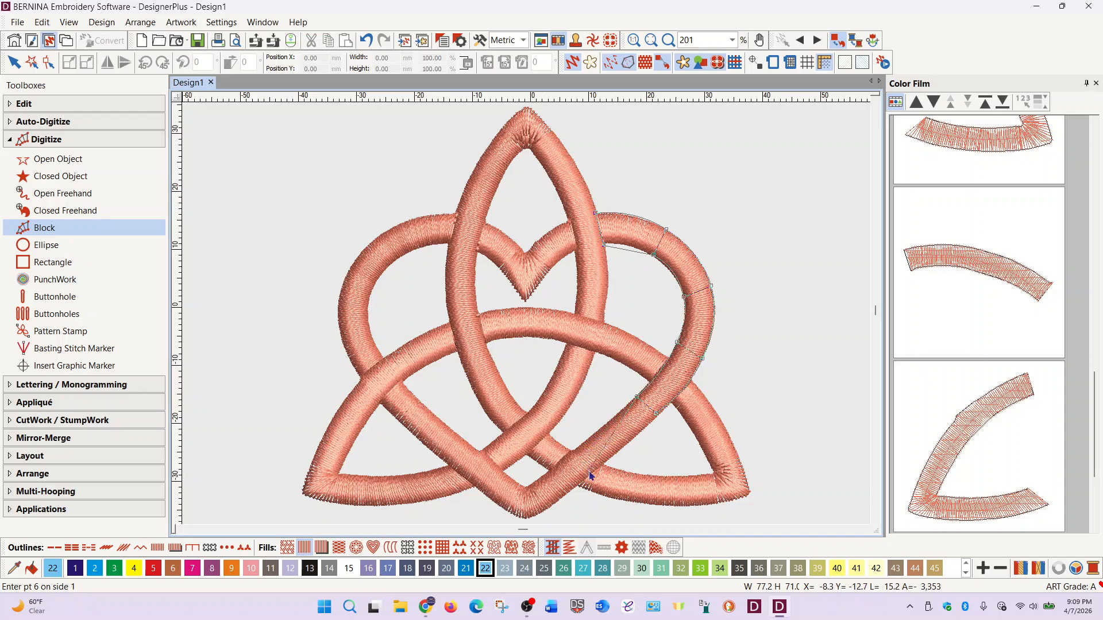
left_click(587, 441)
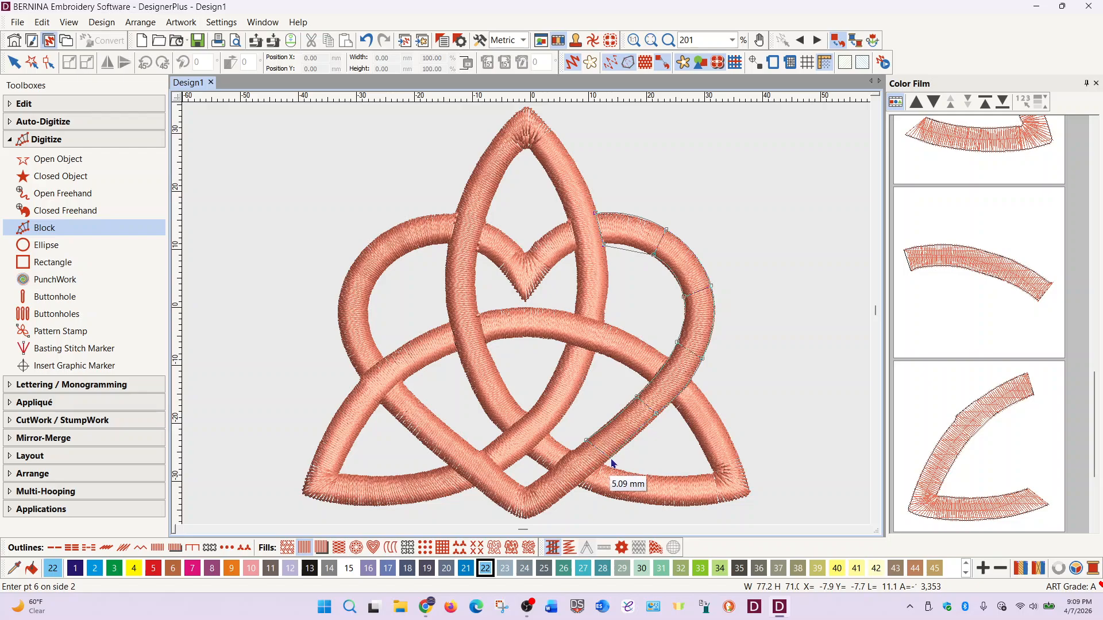
left_click(610, 460)
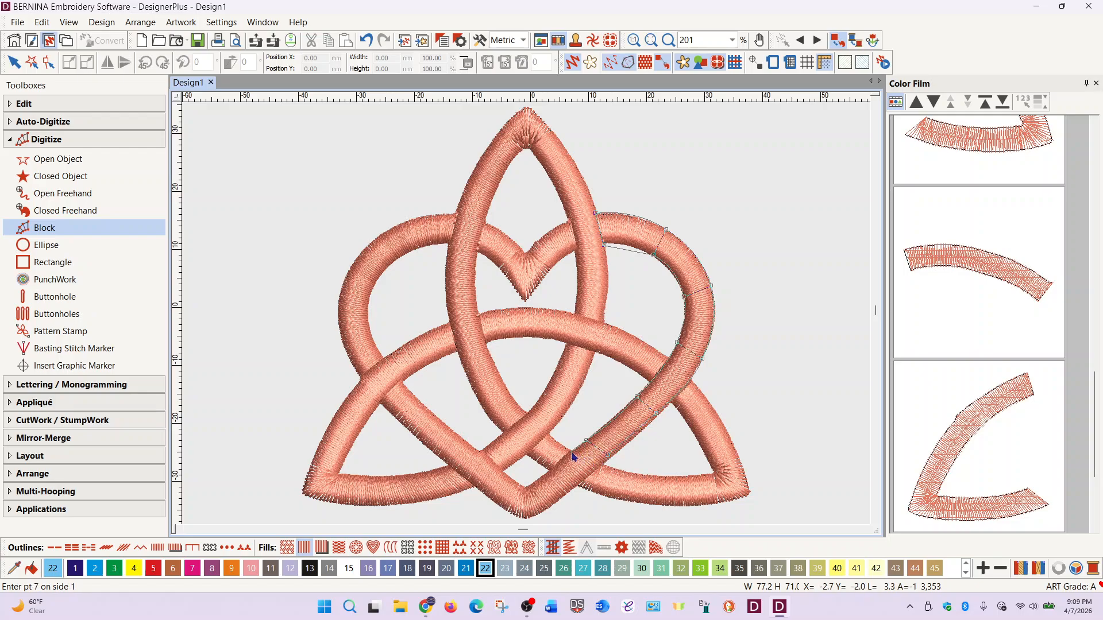
left_click(572, 454)
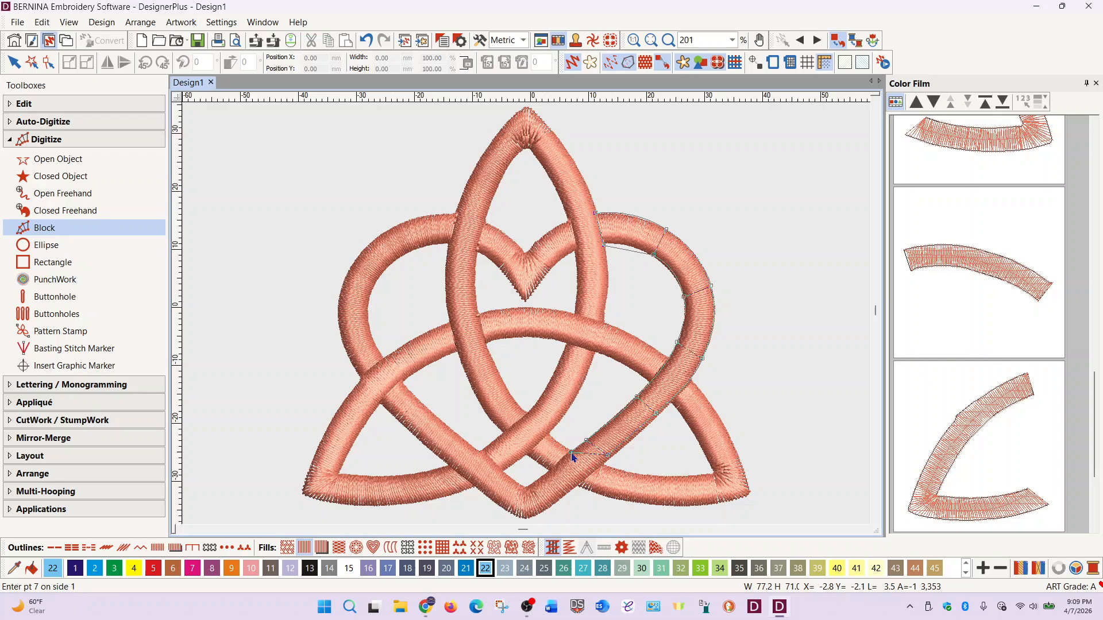
left_click(595, 474)
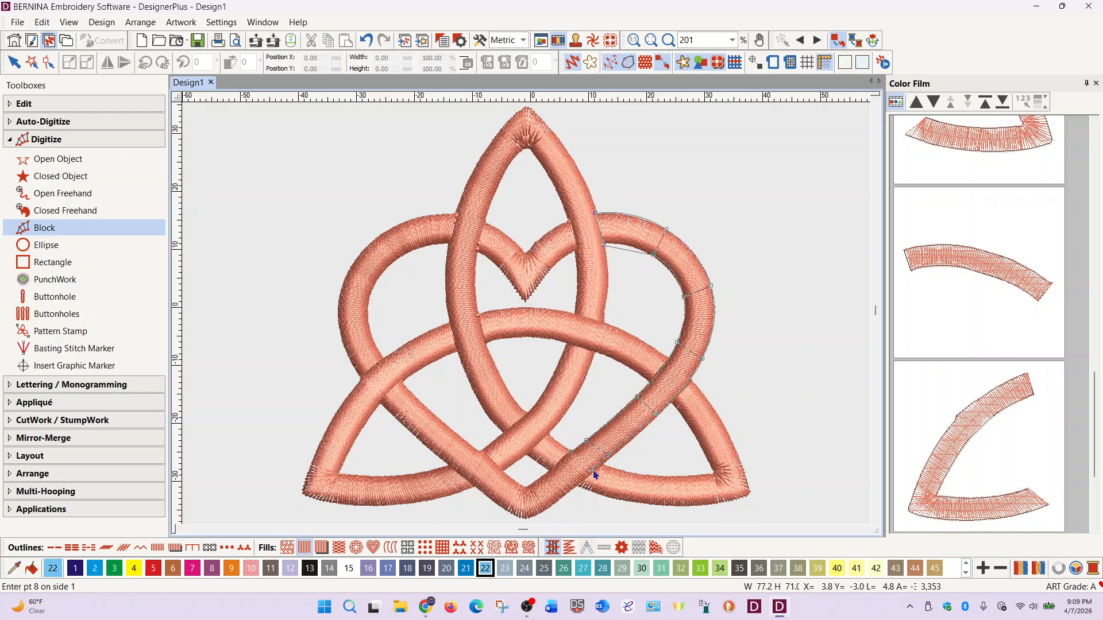
key("Return")
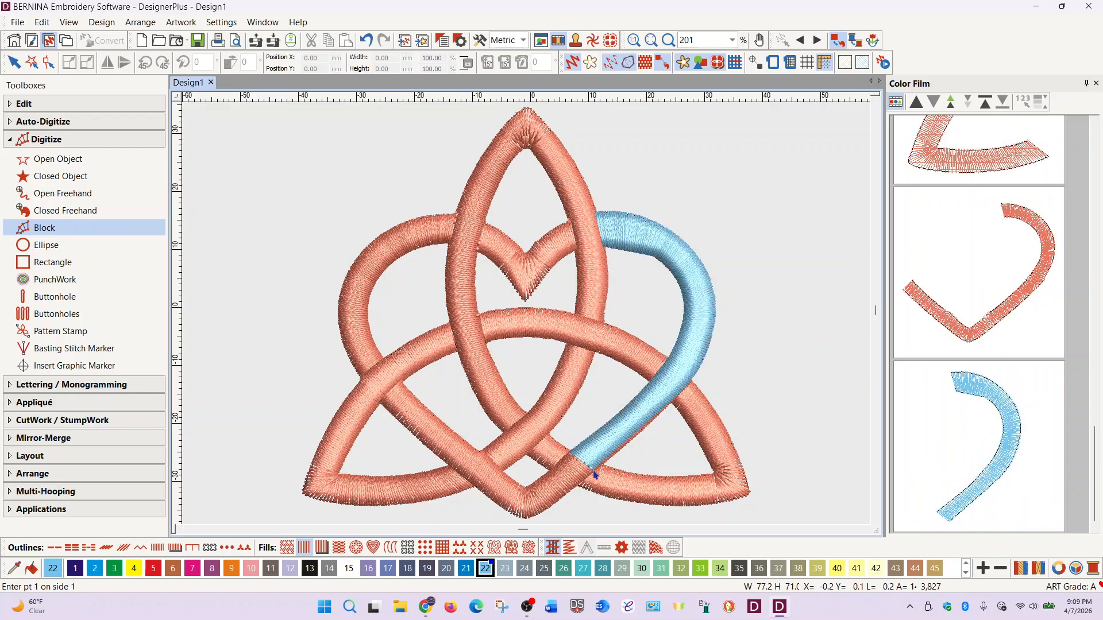